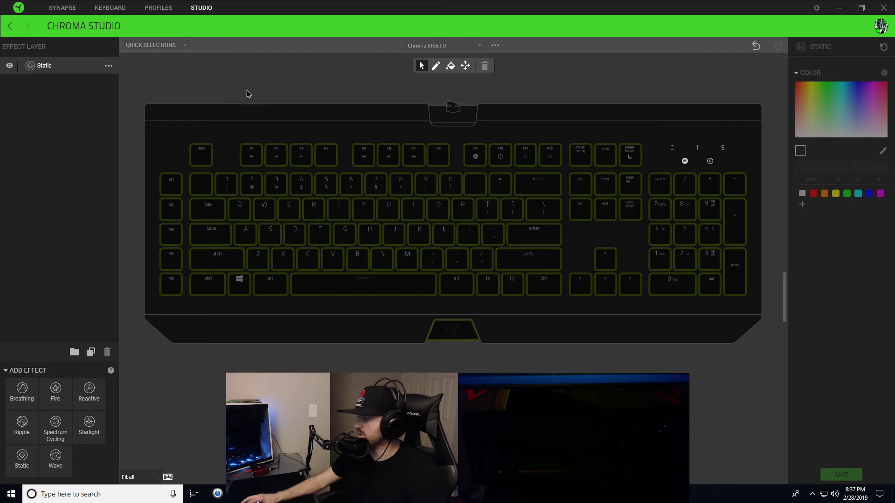
Add a Wave effect layer above the Static layer and place the browser window with the PlayStation logo beside the keyboard
{"action": "left_click", "coordinate": [49, 68]}
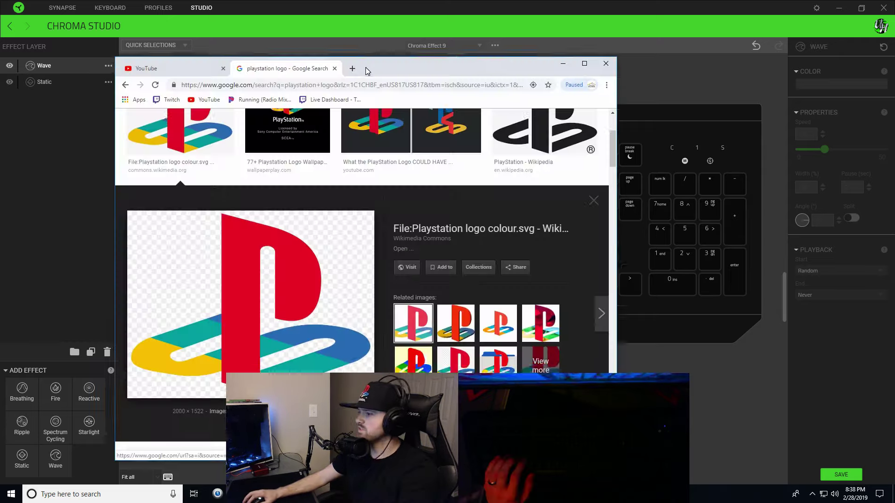
{"action": "left_click_drag", "start_coordinate": [365, 69], "coordinate": [873, 101]}
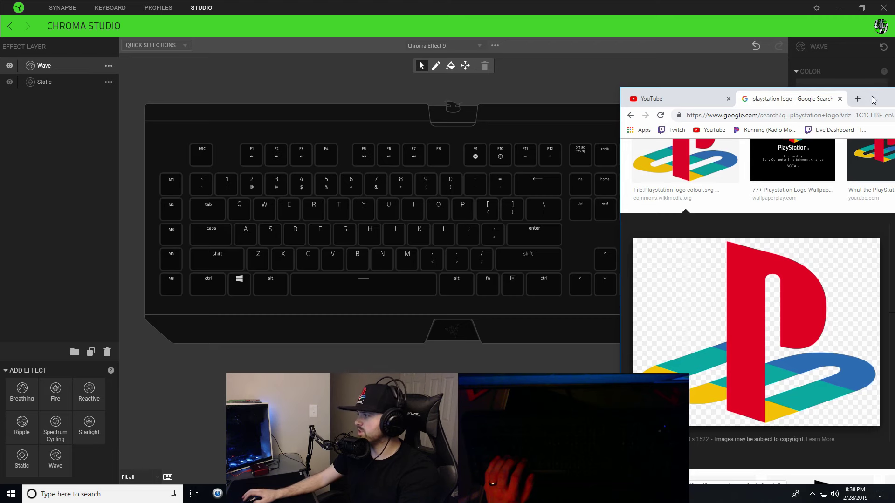
{"action": "left_click_drag", "start_coordinate": [873, 100], "coordinate": [872, 54]}
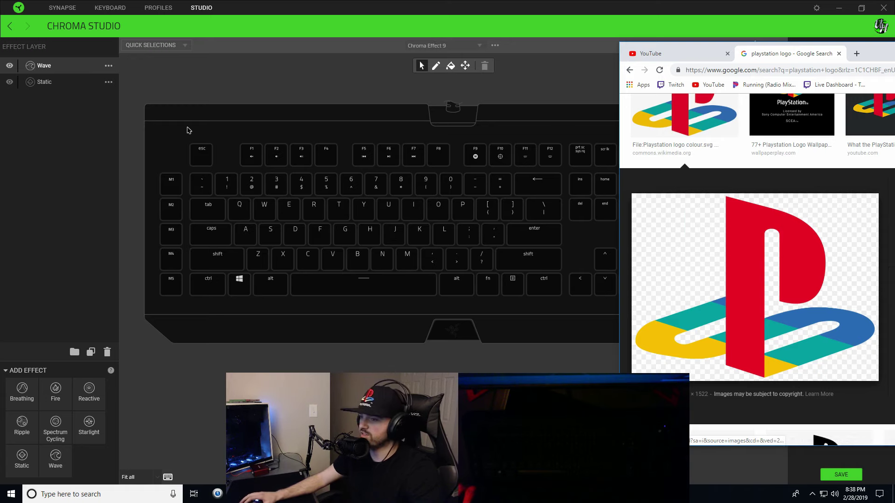
Select Esc, M1 to M5 and the keyboard's outermost keys down to Ctrl, and apply the black-green-black wave pattern
{"action": "left_click", "coordinate": [246, 175]}
{"action": "left_click_drag", "start_coordinate": [167, 124], "coordinate": [204, 322]}
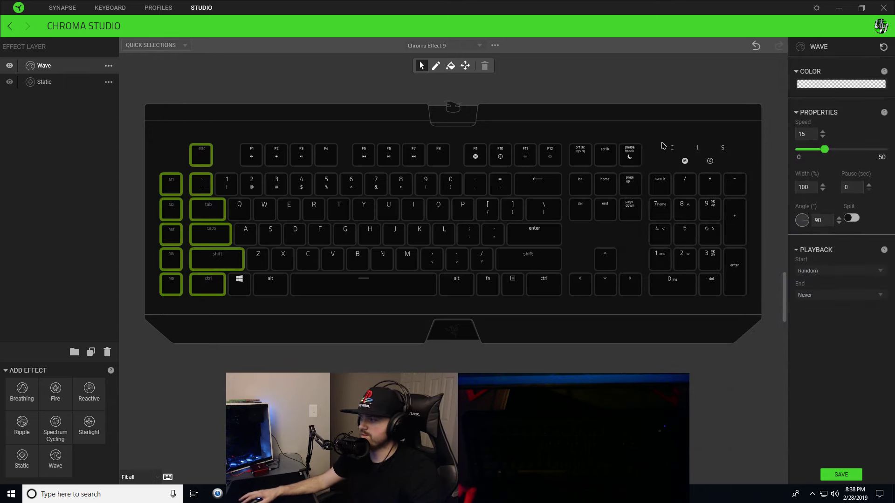
{"action": "left_click", "coordinate": [849, 87]}
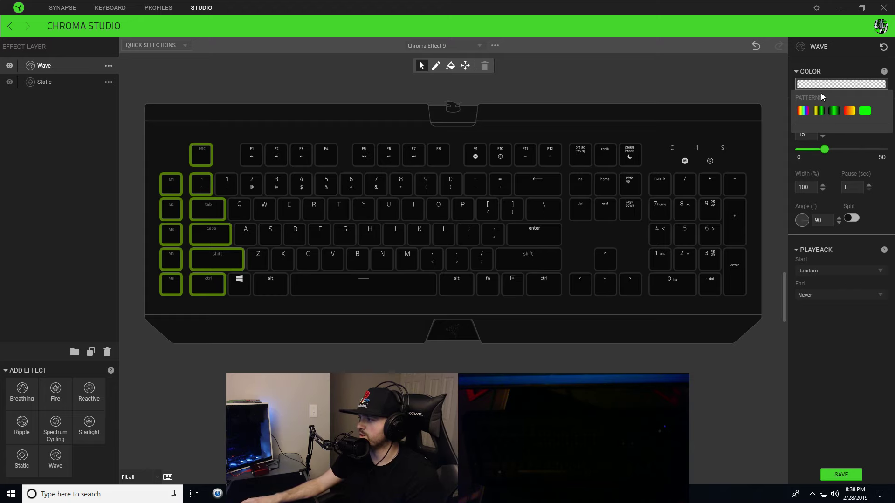
{"action": "left_click", "coordinate": [834, 112]}
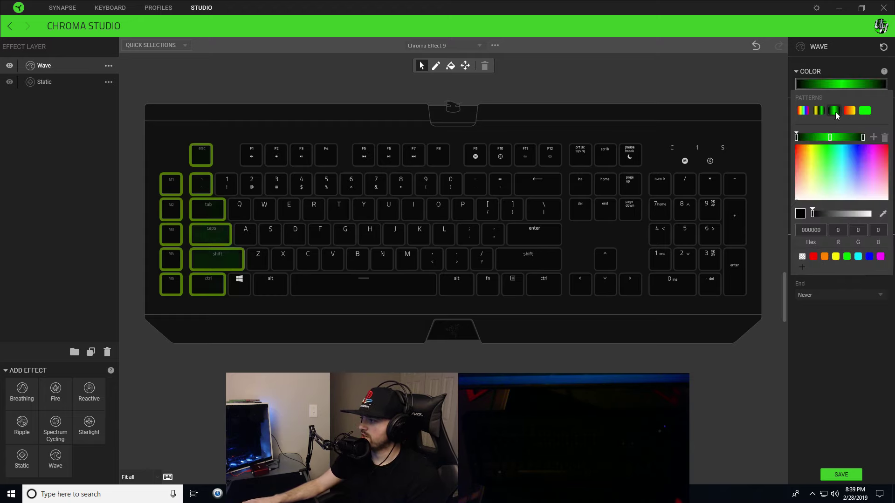
Add a color stop to the gradient and recolor both inner stops yellow (FFFF00)
{"action": "left_click", "coordinate": [872, 137]}
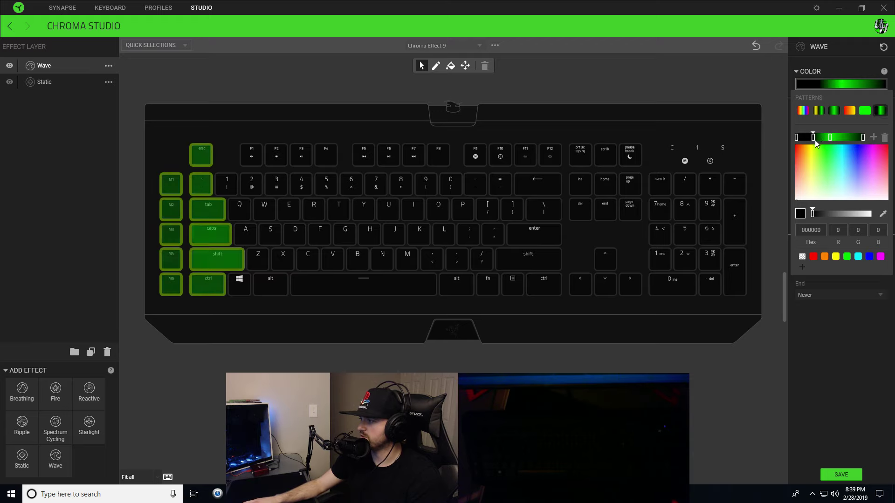
{"action": "left_click_drag", "start_coordinate": [829, 136], "coordinate": [835, 137]}
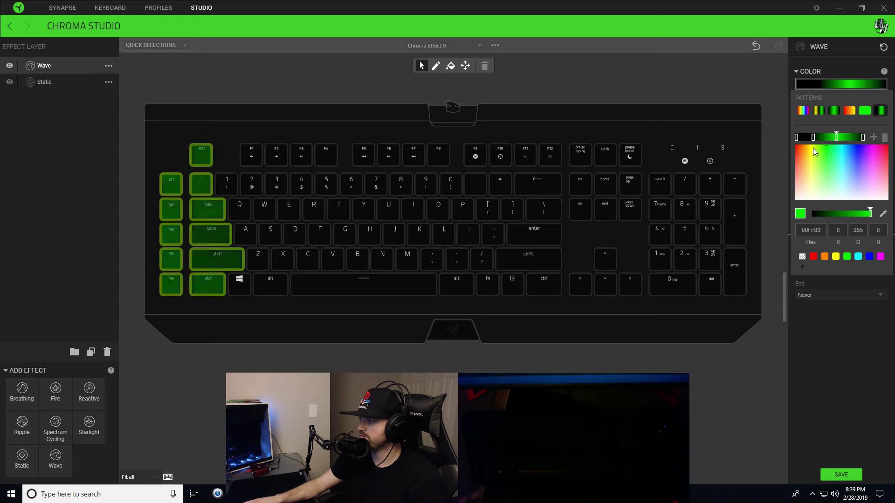
{"action": "left_click", "coordinate": [836, 257]}
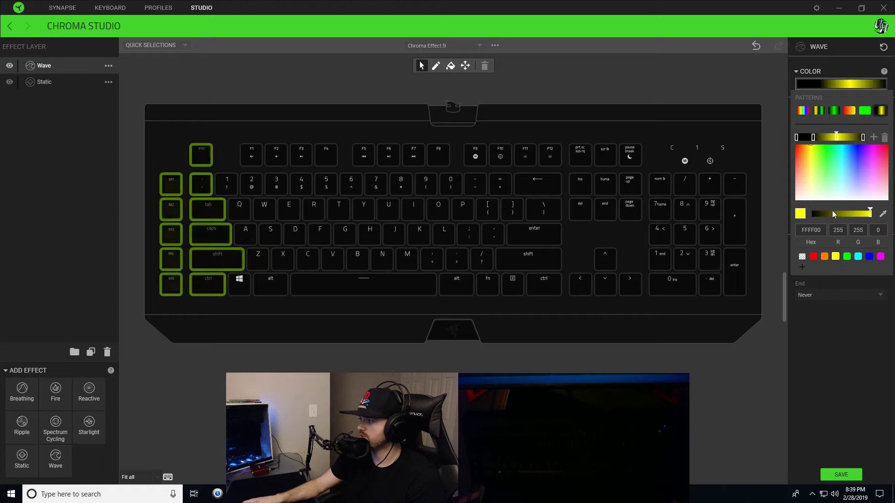
{"action": "left_click", "coordinate": [813, 136]}
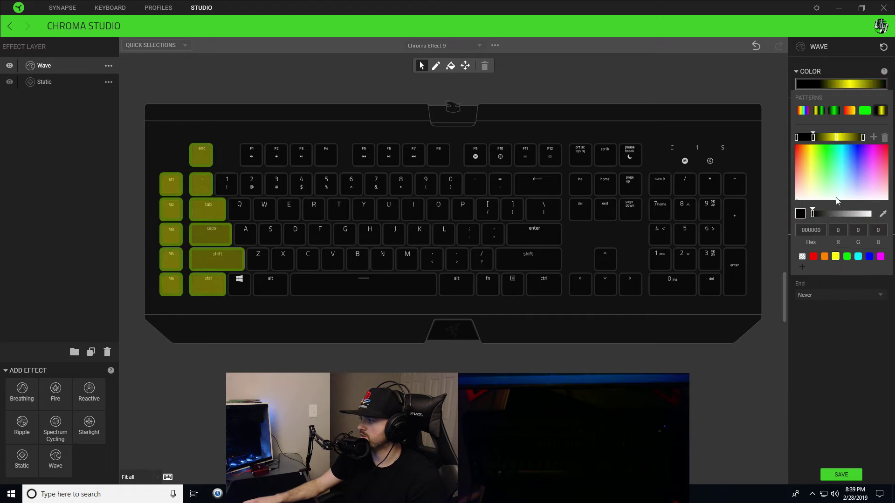
{"action": "left_click", "coordinate": [835, 256]}
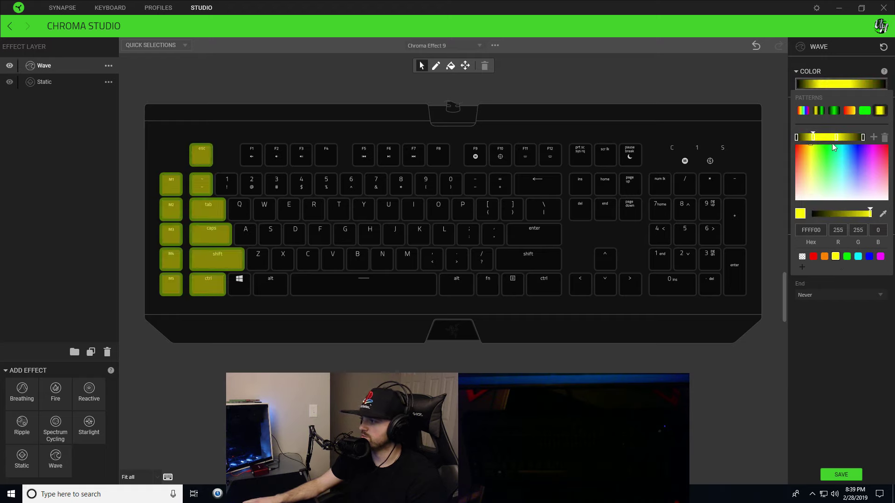
Move the black stops close to the yellow ones so the gradient has a sharply edged yellow band
{"action": "left_click_drag", "start_coordinate": [795, 138], "coordinate": [808, 137]}
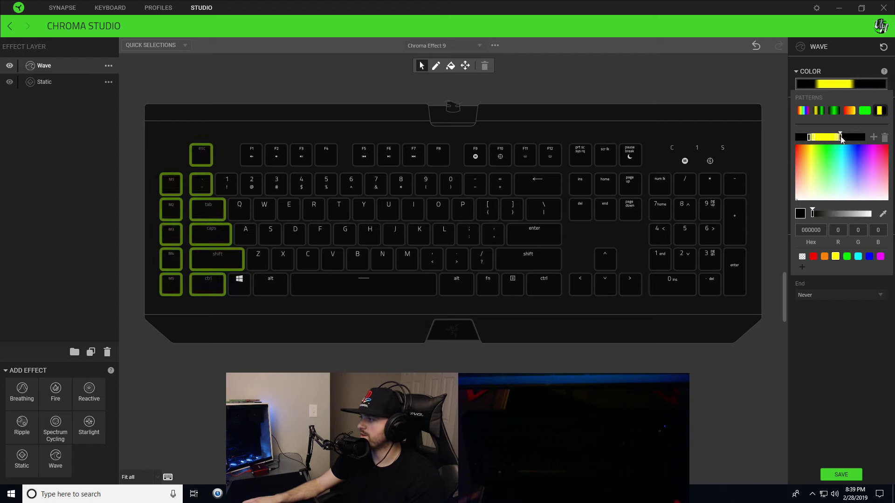
{"action": "left_click_drag", "start_coordinate": [841, 138], "coordinate": [839, 138]}
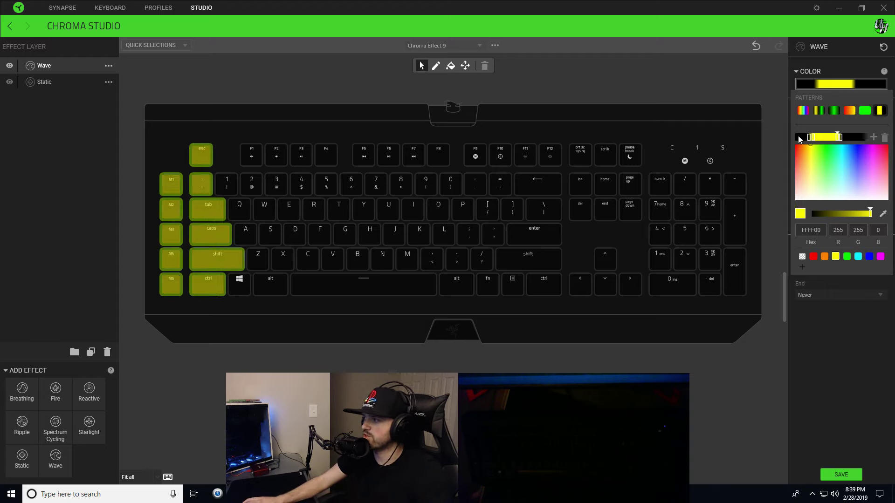
{"action": "left_click", "coordinate": [784, 245]}
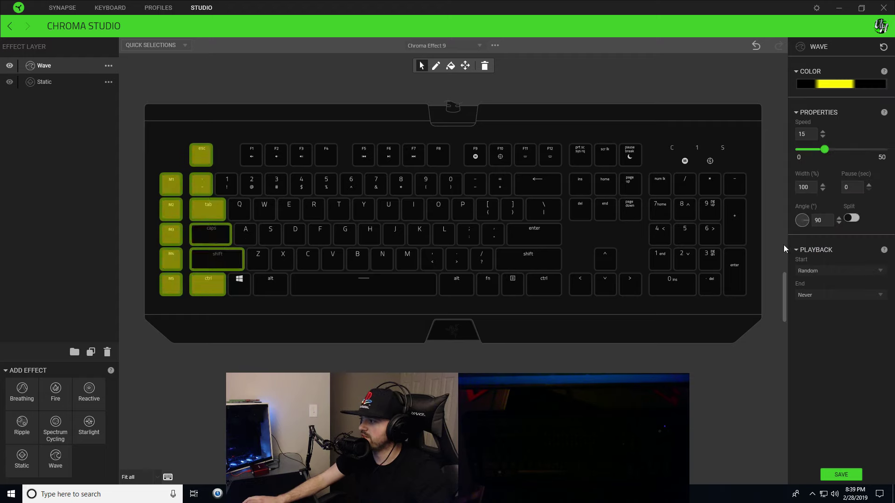
Set the wave's angle to 180 degrees and lower its speed to 1
{"action": "left_click_drag", "start_coordinate": [806, 221], "coordinate": [803, 237]}
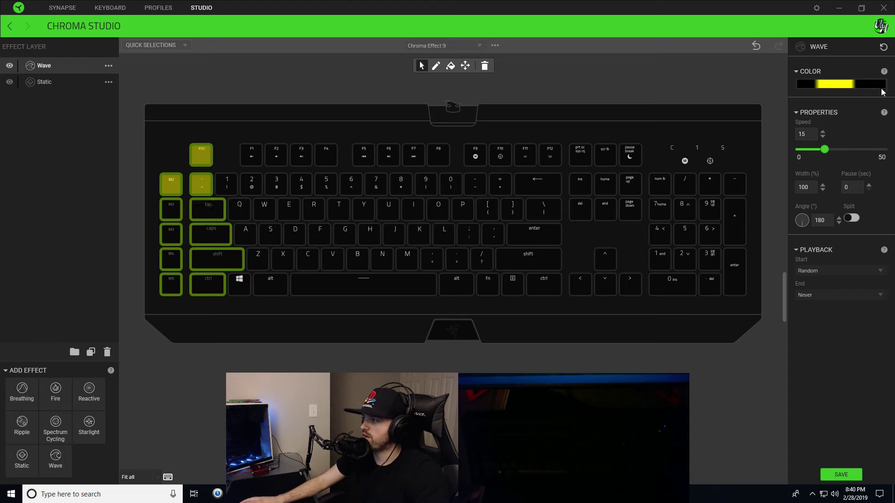
{"action": "left_click_drag", "start_coordinate": [825, 150], "coordinate": [800, 153]}
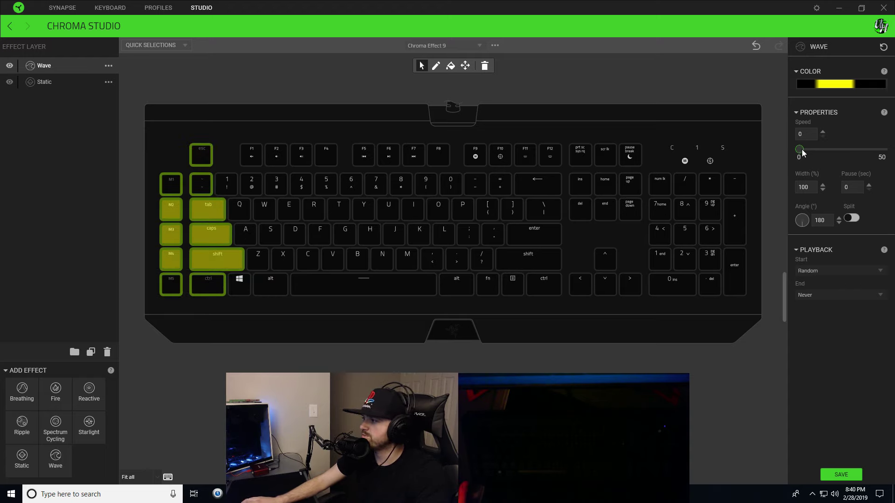
Shift the yellow band toward the end of the wave gradient and narrow it, keeping the black stops tight against it
{"action": "left_click", "coordinate": [854, 84]}
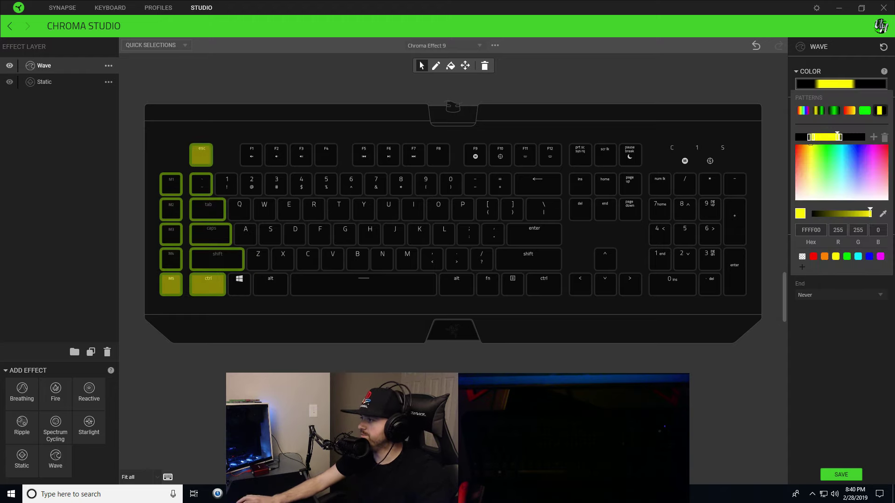
{"action": "left_click_drag", "start_coordinate": [840, 137], "coordinate": [857, 139]}
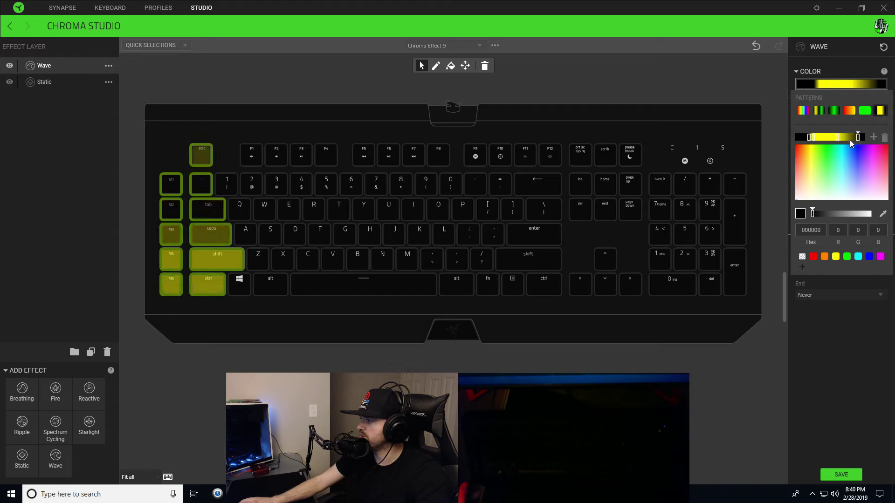
{"action": "mouse_move", "coordinate": [838, 137]}
{"action": "left_mouse_down"}
{"action": "mouse_move", "coordinate": [854, 141]}
{"action": "mouse_move", "coordinate": [813, 137]}
{"action": "mouse_move", "coordinate": [845, 141]}
{"action": "left_mouse_up"}
{"action": "left_click", "coordinate": [811, 139]}
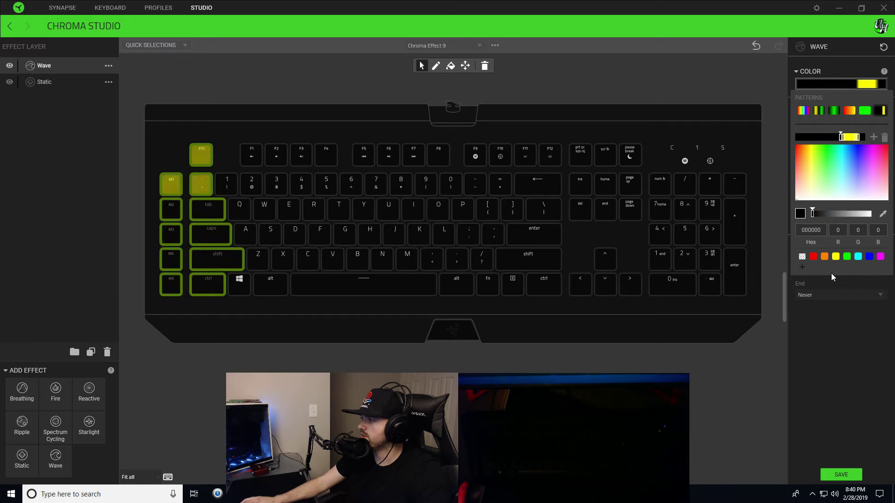
{"action": "left_click_drag", "start_coordinate": [842, 138], "coordinate": [840, 137]}
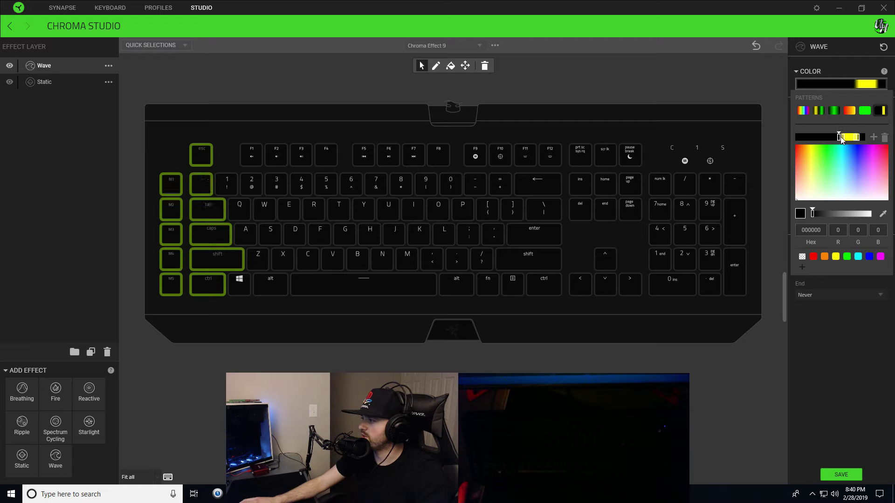
{"action": "left_click", "coordinate": [844, 137]}
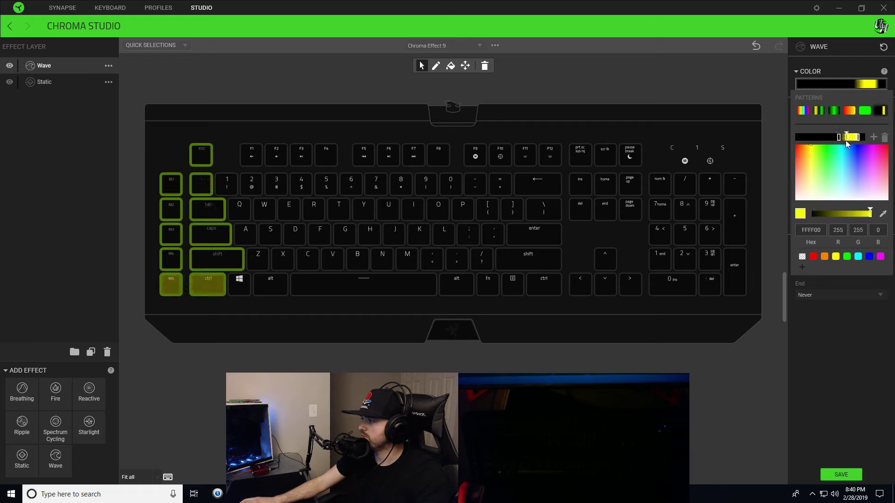
{"action": "left_click_drag", "start_coordinate": [839, 137], "coordinate": [843, 140]}
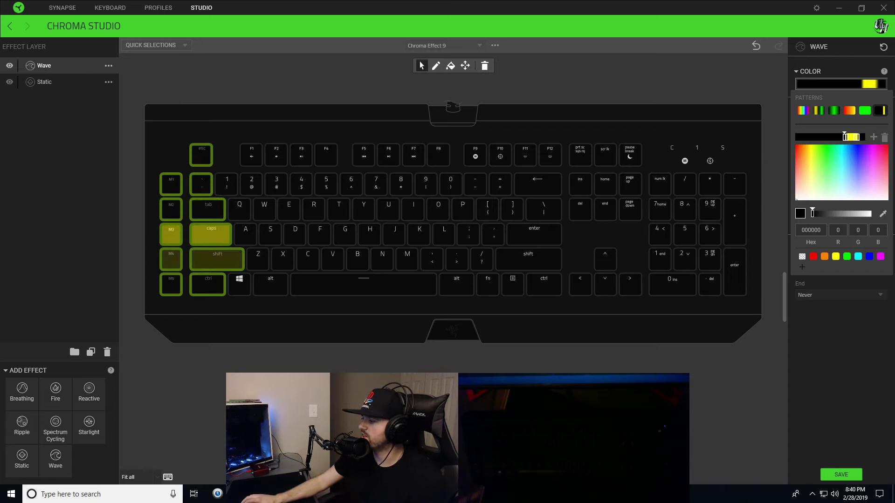
Check the PlayStation logo, then select F1, F2, 1 to 3, Q, W, A, S, Z, Windows and Alt and apply the same yellow wave
{"action": "key", "text": "alt+Tab"}
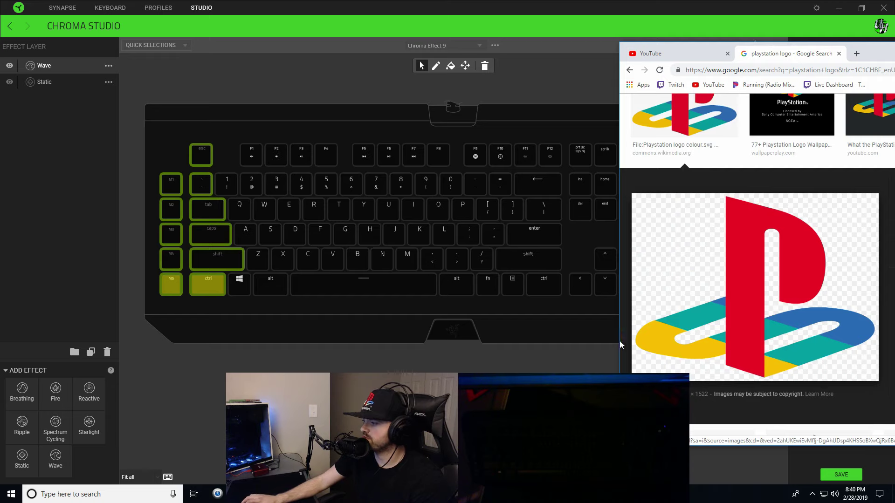
{"action": "left_click", "coordinate": [593, 71]}
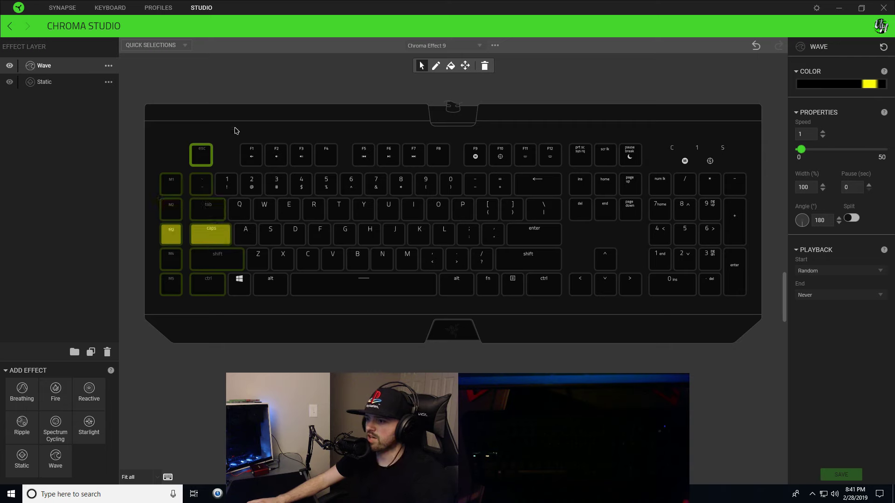
{"action": "left_click_drag", "start_coordinate": [233, 137], "coordinate": [268, 315]}
{"action": "left_click", "coordinate": [205, 259]}
{"action": "left_click", "coordinate": [281, 116]}
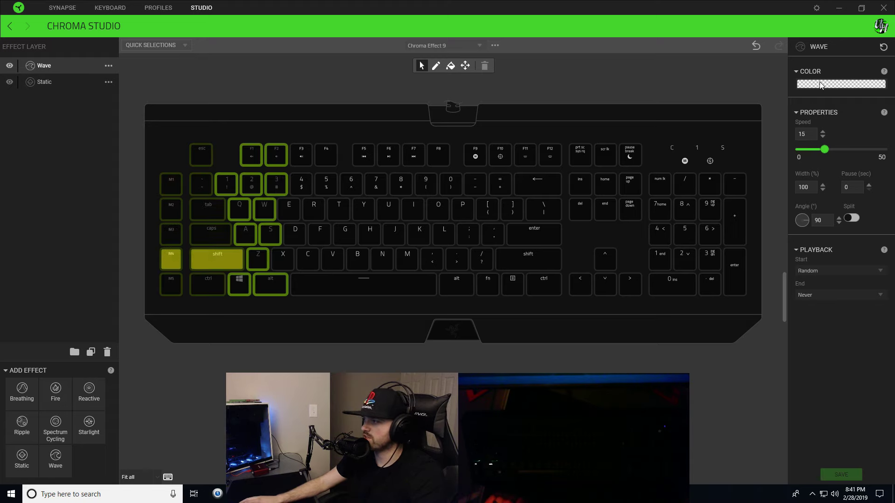
{"action": "left_click", "coordinate": [694, 138]}
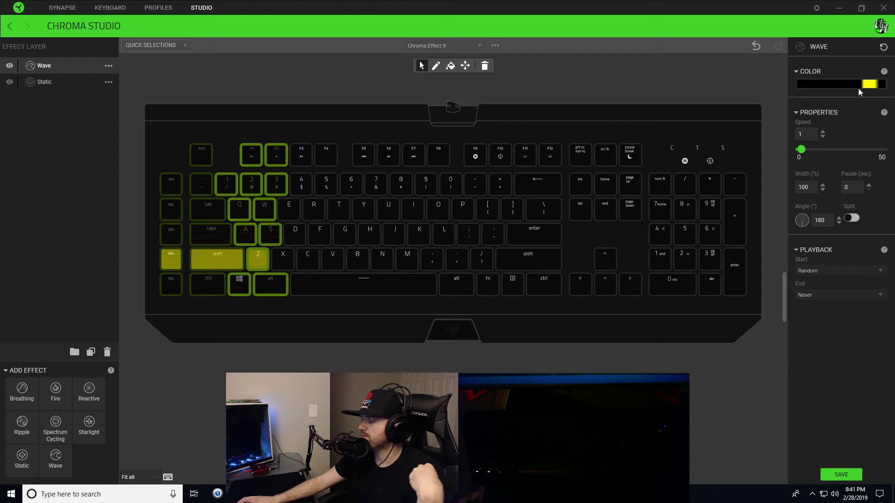
Widen the colored band in these keys' gradient by moving its leading black and yellow stops toward the middle
{"action": "left_click", "coordinate": [860, 85]}
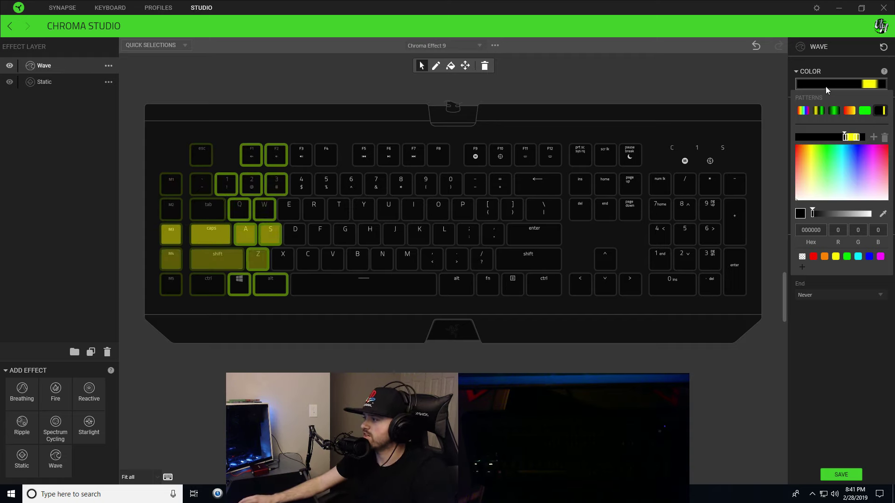
{"action": "left_click", "coordinate": [865, 87]}
{"action": "left_click", "coordinate": [865, 85]}
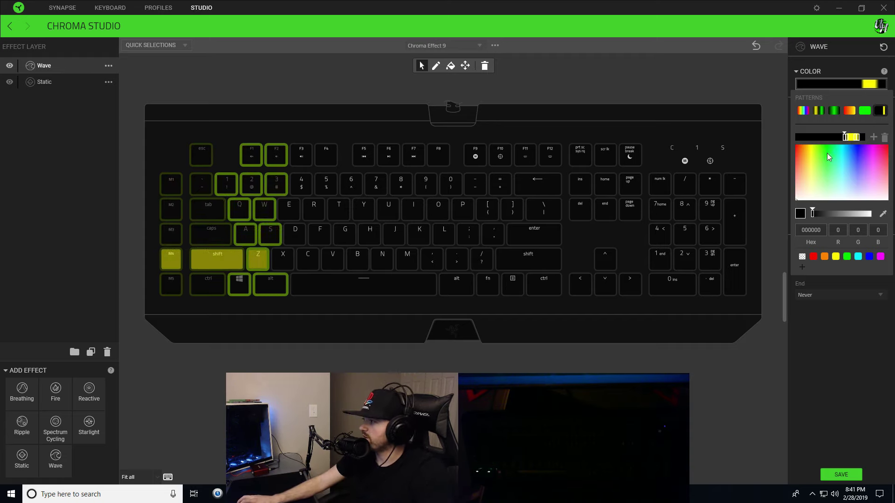
{"action": "left_click_drag", "start_coordinate": [843, 139], "coordinate": [835, 137]}
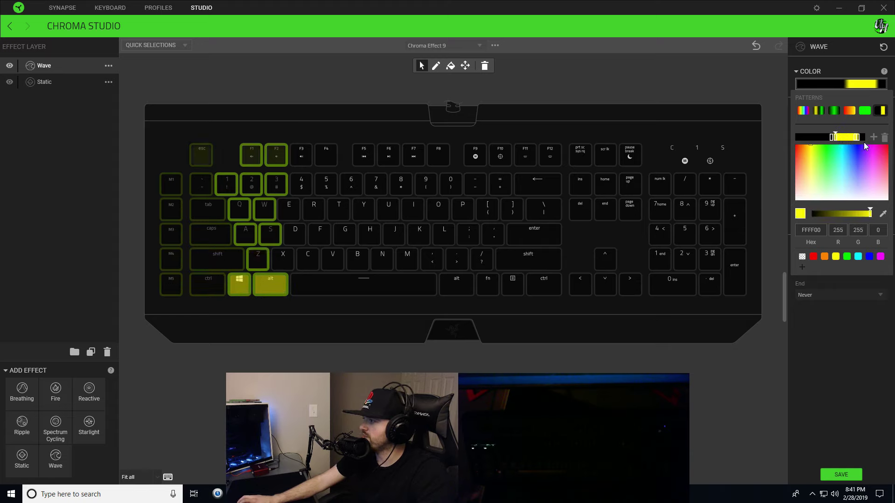
{"action": "mouse_move", "coordinate": [835, 138]}
{"action": "left_mouse_down"}
{"action": "mouse_move", "coordinate": [859, 138]}
{"action": "mouse_move", "coordinate": [832, 138]}
{"action": "left_mouse_up"}
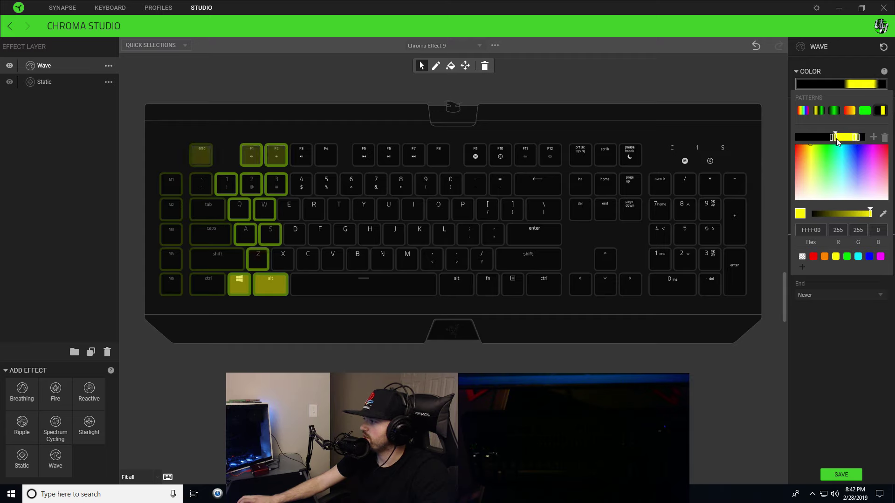
Recolor the band's leading stop teal (01FFC5) and compare it with the PlayStation logo
{"action": "left_click", "coordinate": [847, 256]}
{"action": "left_click_drag", "start_coordinate": [829, 147], "coordinate": [839, 146]}
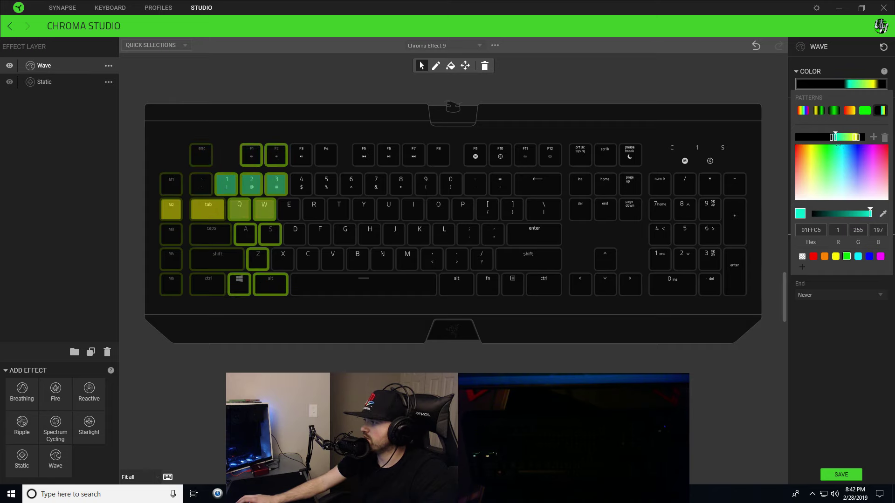
{"action": "key", "text": "alt+Tab"}
{"action": "left_click", "coordinate": [720, 5]}
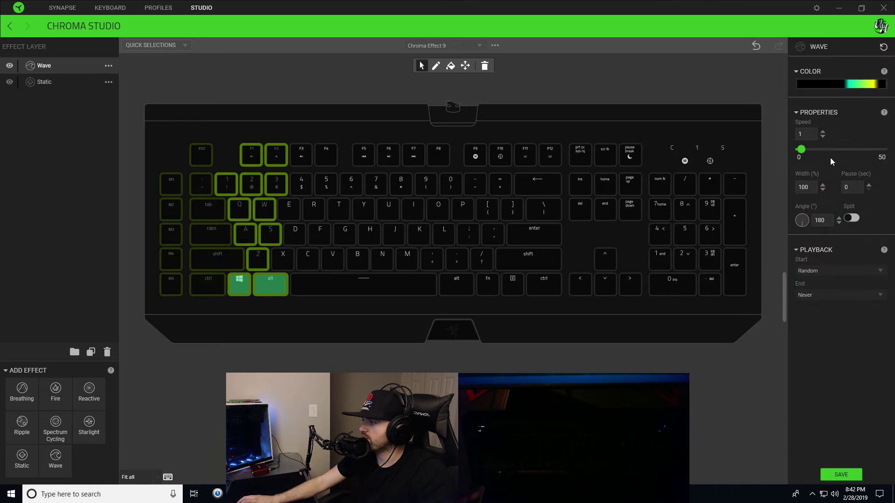
Reopen the wave's color gradient and select the teal stop's hex code
{"action": "left_click", "coordinate": [846, 84]}
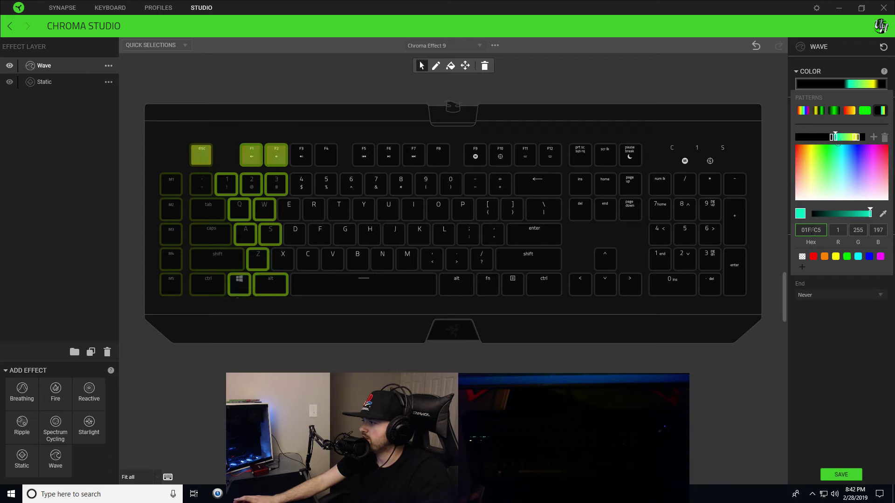
{"action": "double_click", "coordinate": [811, 231]}
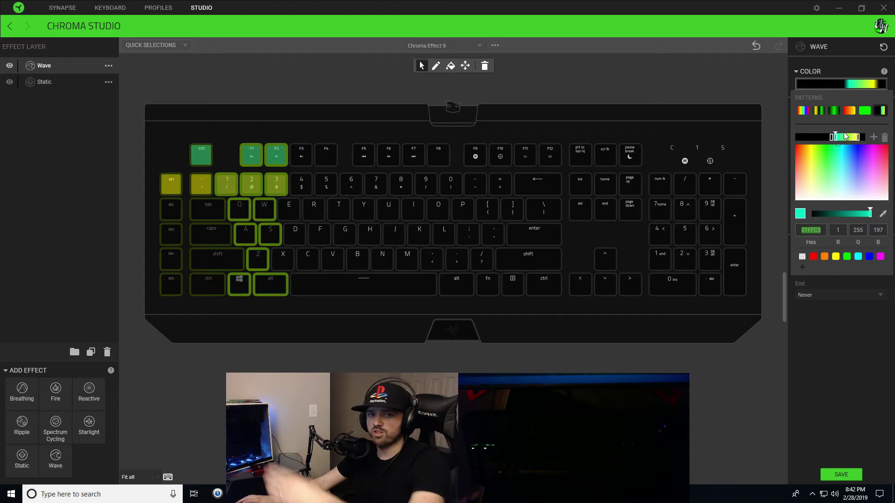
{"action": "left_click", "coordinate": [774, 188]}
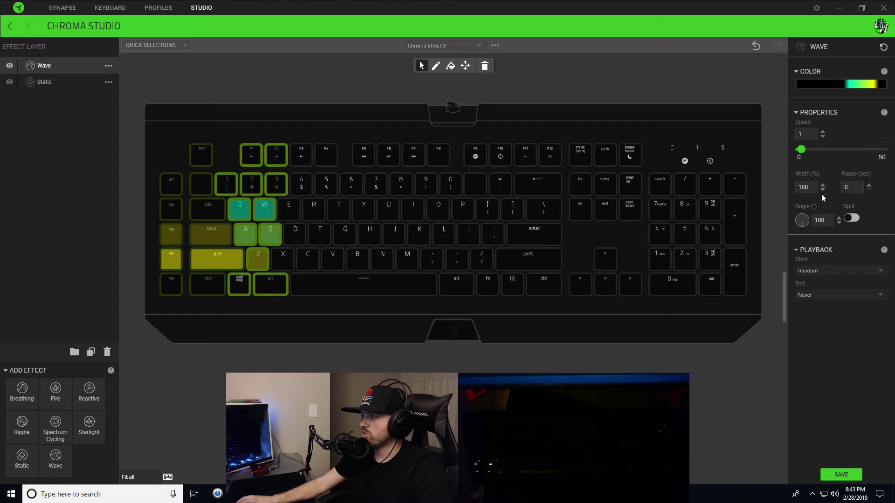
Set the wave's width to 200% and compare the effect with the PlayStation logo
{"action": "left_click_drag", "start_coordinate": [812, 187], "coordinate": [783, 188]}
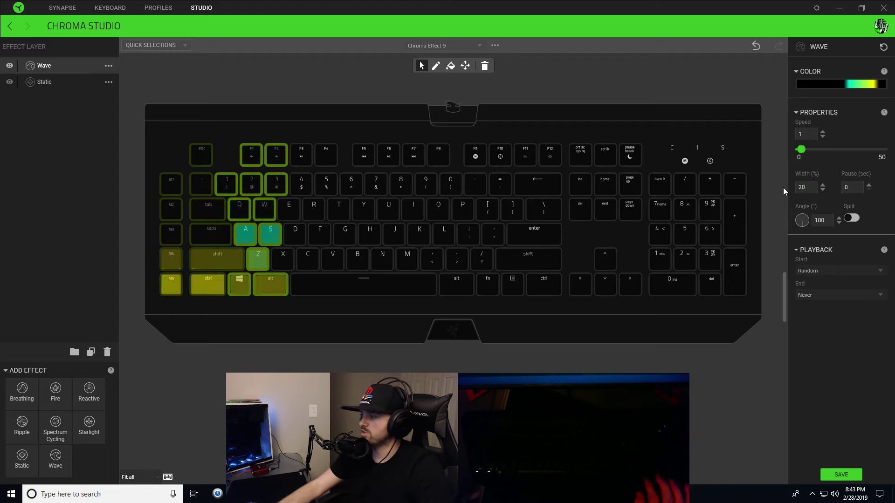
{"action": "type", "text": "200"}
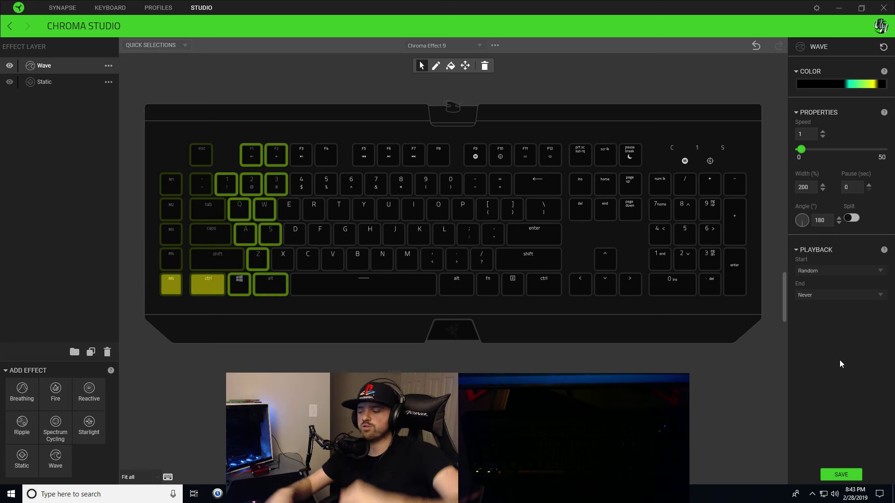
{"action": "key", "text": "alt+Tab"}
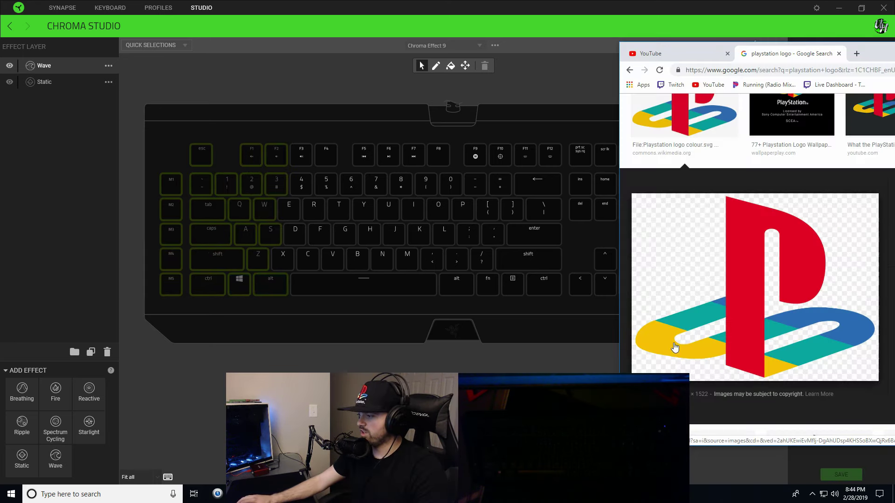
{"action": "left_click", "coordinate": [332, 369]}
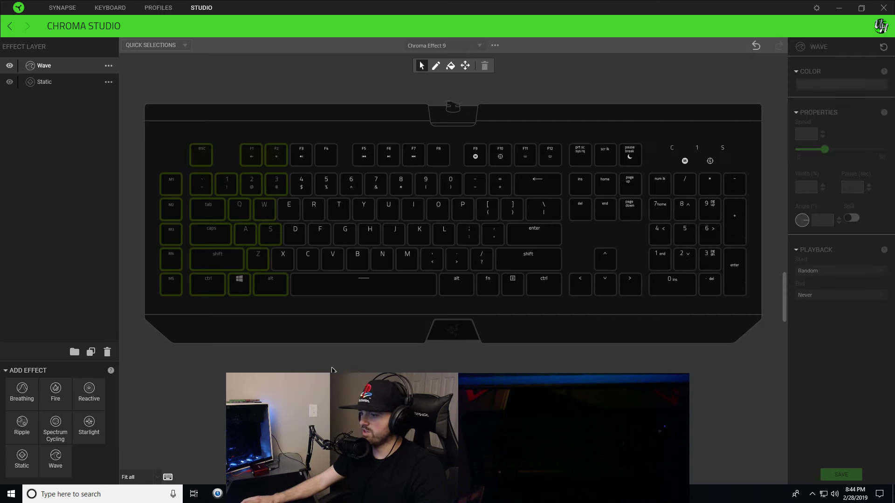
Select F3, F4, 4, 5, E, R, D, F, X, C and V and apply the wave copied from F2
{"action": "left_click_drag", "start_coordinate": [299, 129], "coordinate": [330, 303]}
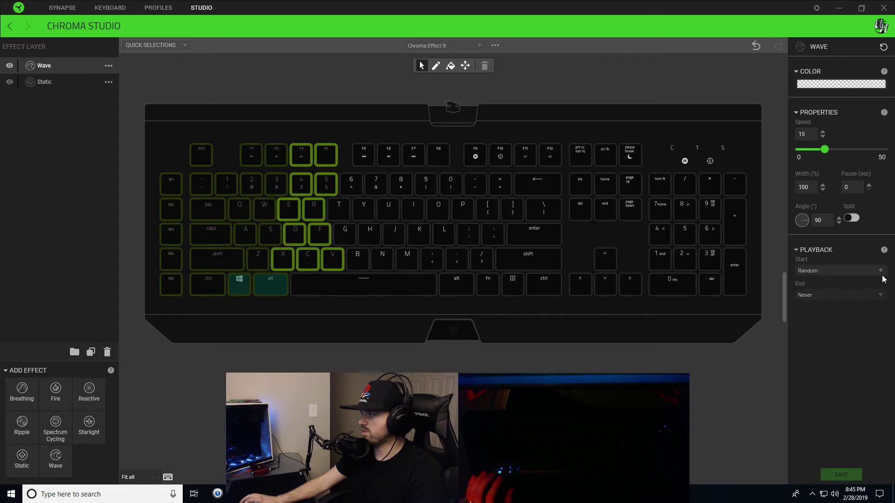
{"action": "left_click", "coordinate": [278, 159]}
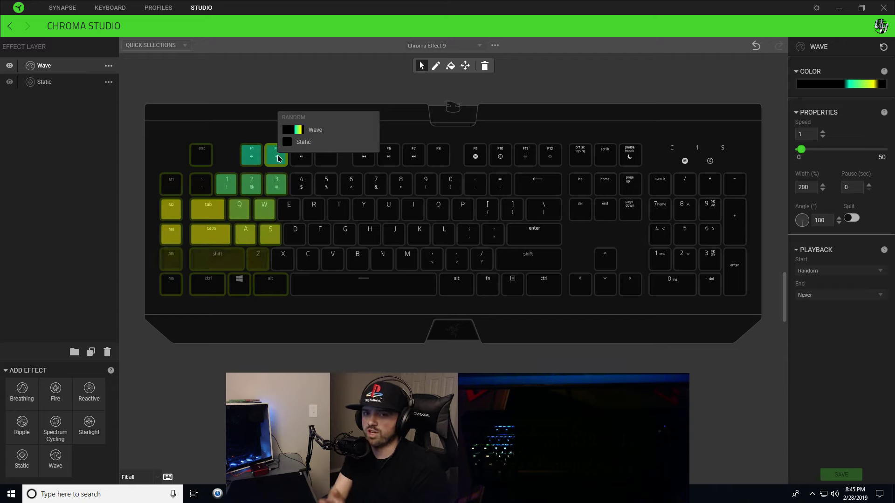
{"action": "left_click", "coordinate": [278, 155]}
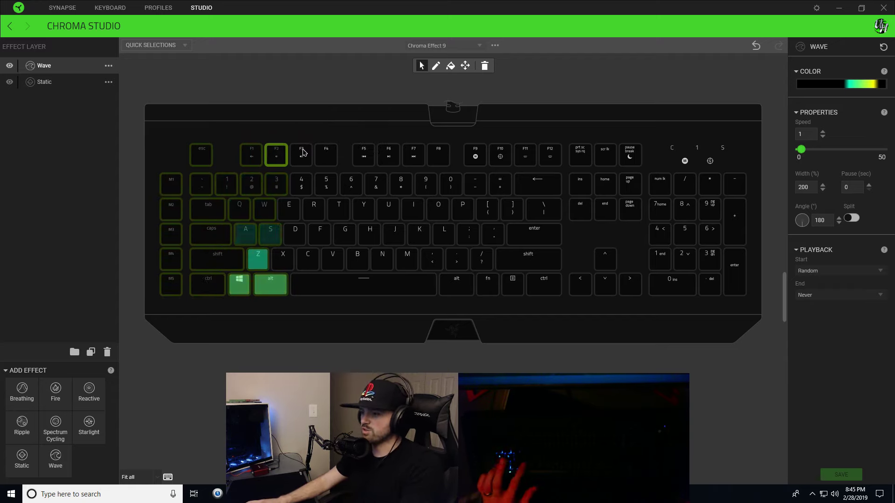
{"action": "left_click_drag", "start_coordinate": [301, 119], "coordinate": [333, 320]}
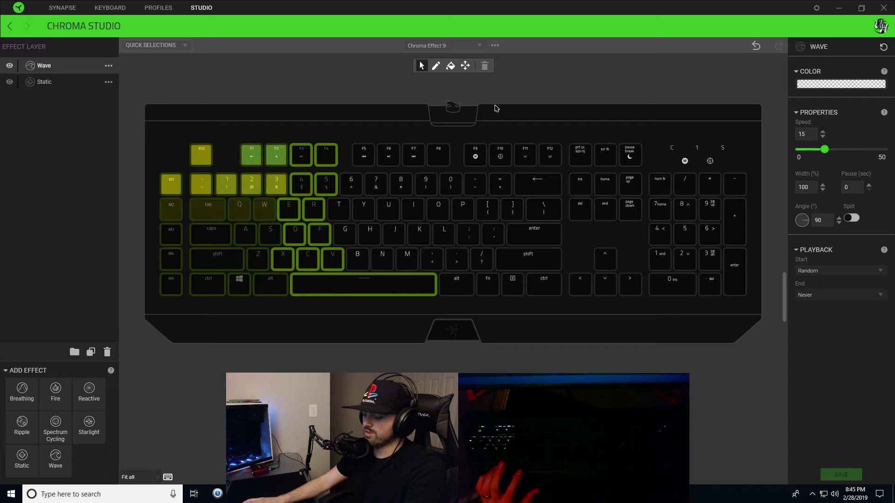
{"action": "left_click", "coordinate": [373, 289], "text": "ctrl"}
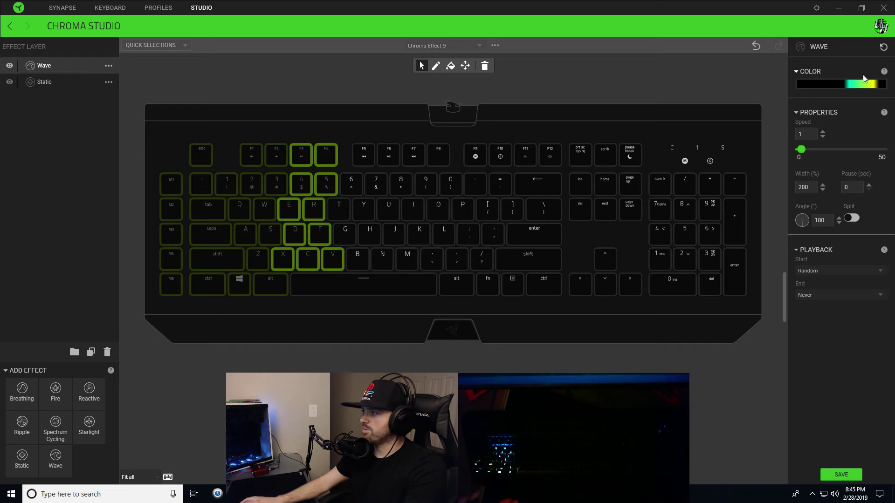
Widen the teal end of these keys' gradient by shifting its leading black and teal stops outward, checking against the PlayStation logo
{"action": "left_click", "coordinate": [857, 86]}
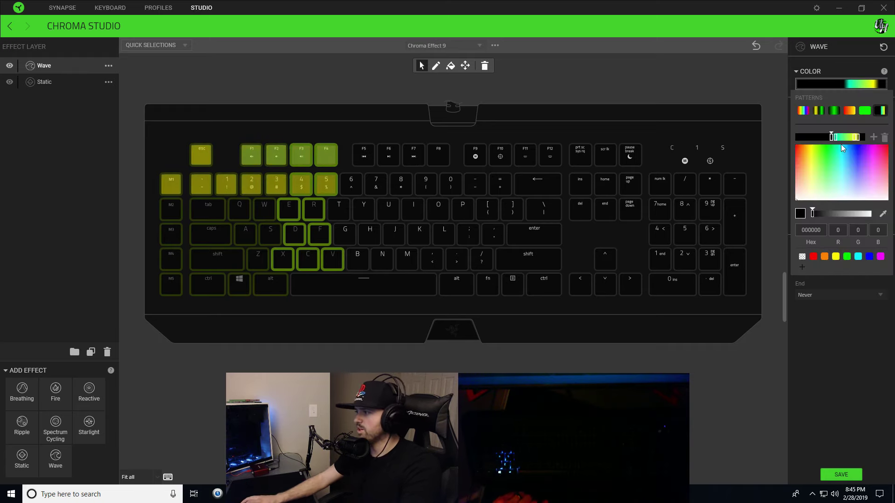
{"action": "left_click_drag", "start_coordinate": [834, 138], "coordinate": [823, 138]}
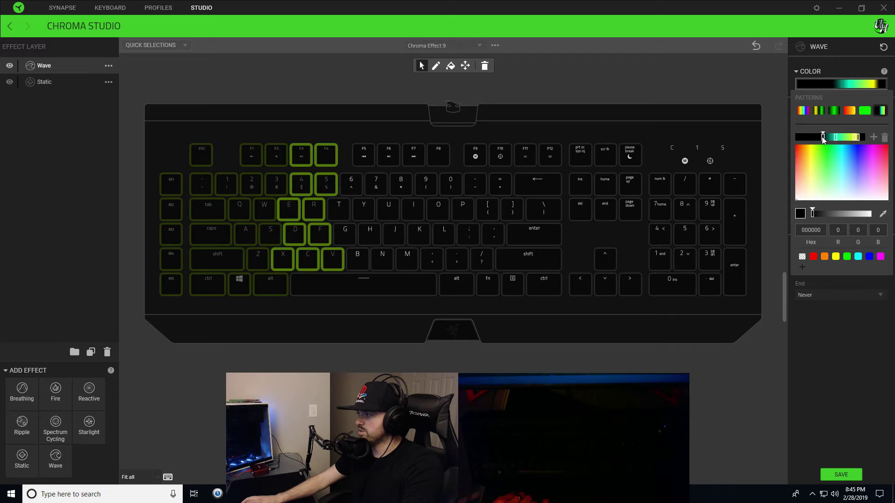
{"action": "left_click_drag", "start_coordinate": [834, 137], "coordinate": [827, 137]}
{"action": "key", "text": "alt+Tab"}
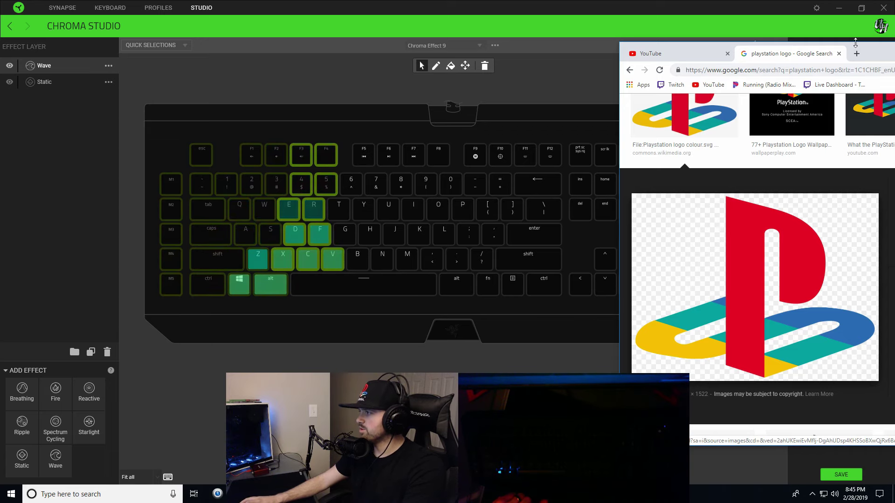
{"action": "left_click", "coordinate": [742, 5]}
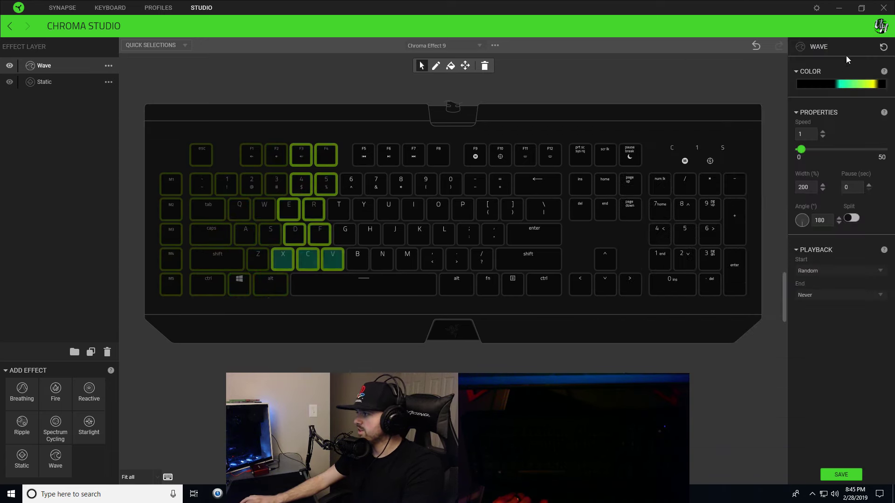
{"action": "left_click", "coordinate": [839, 83]}
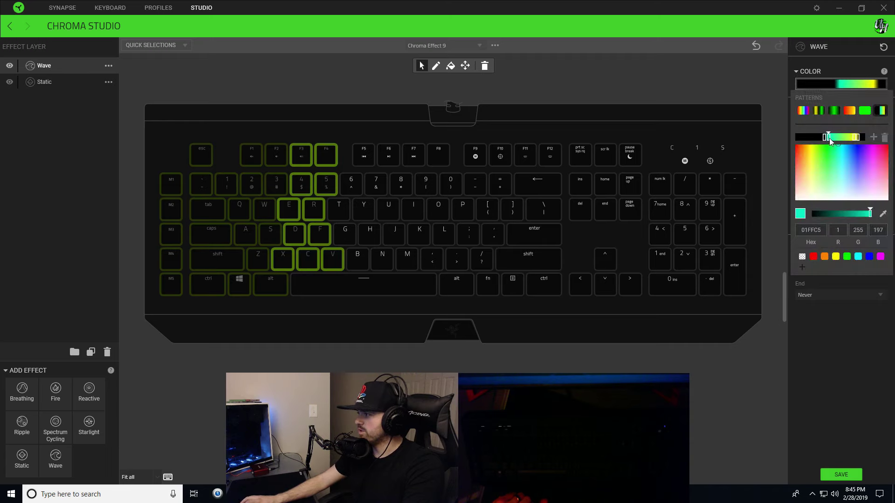
{"action": "left_click_drag", "start_coordinate": [825, 139], "coordinate": [826, 138]}
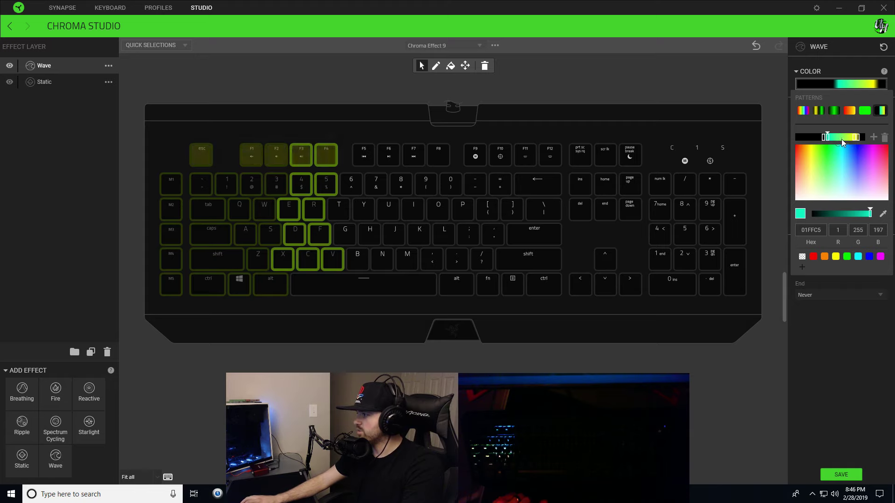
Insert a black stop between the gradient's teal and yellow stops and save the effect
{"action": "left_click", "coordinate": [874, 137]}
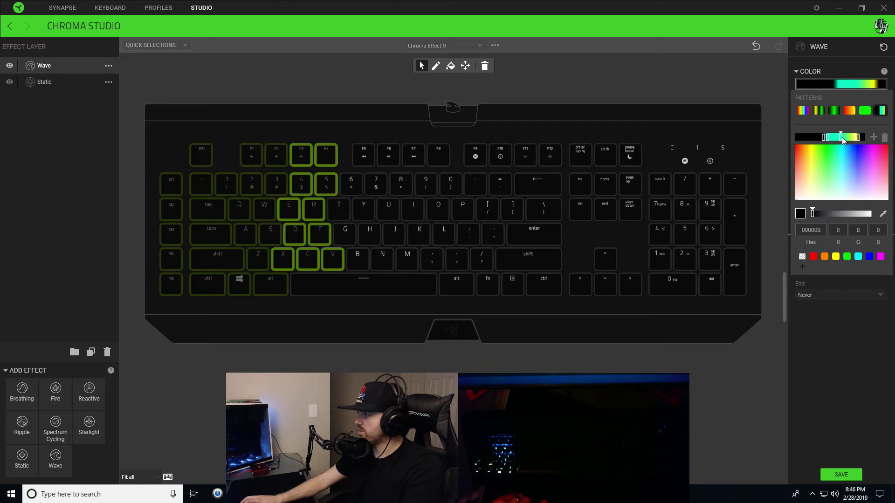
{"action": "left_click", "coordinate": [811, 214]}
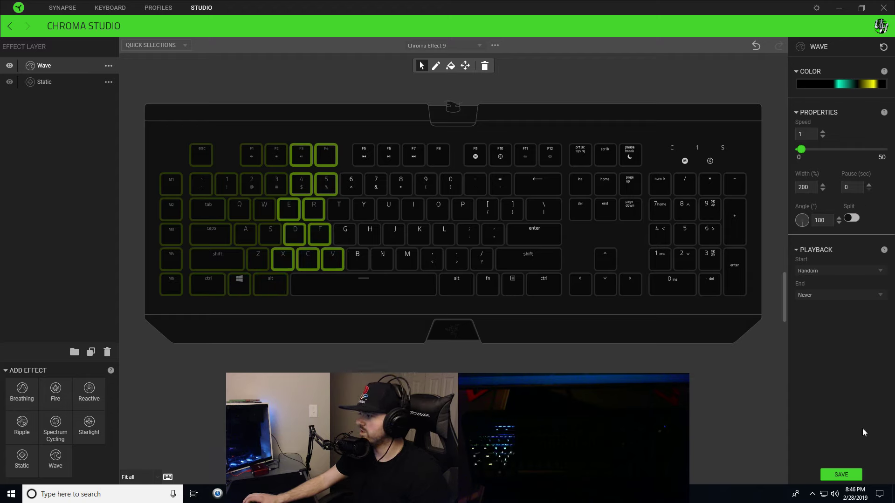
{"action": "left_click", "coordinate": [841, 473]}
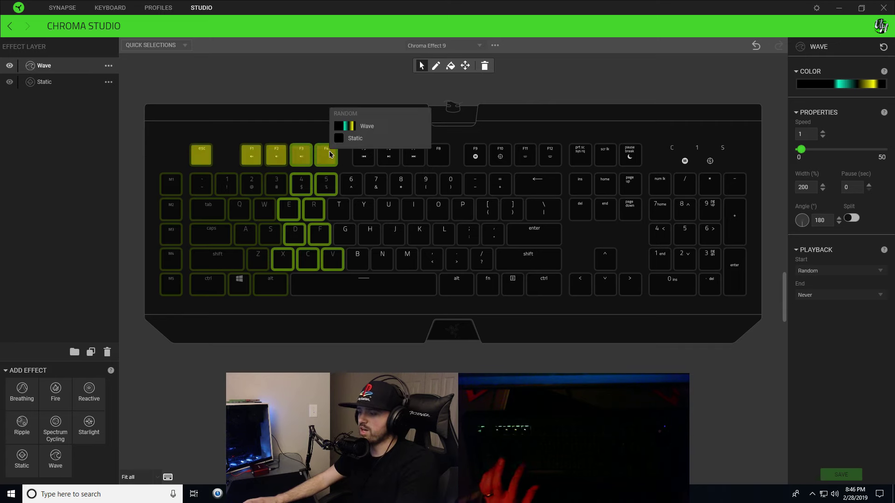
Select F5, F6, 6, 7, T, Y, U, G, H, J, B, N and the space bar and apply the same teal-and-yellow wave
{"action": "left_click_drag", "start_coordinate": [347, 127], "coordinate": [387, 291]}
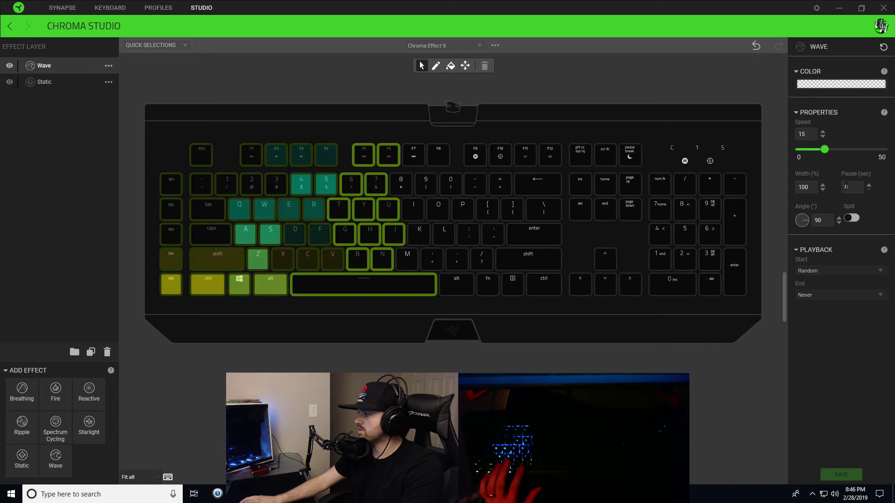
{"action": "key", "text": "ctrl+v"}
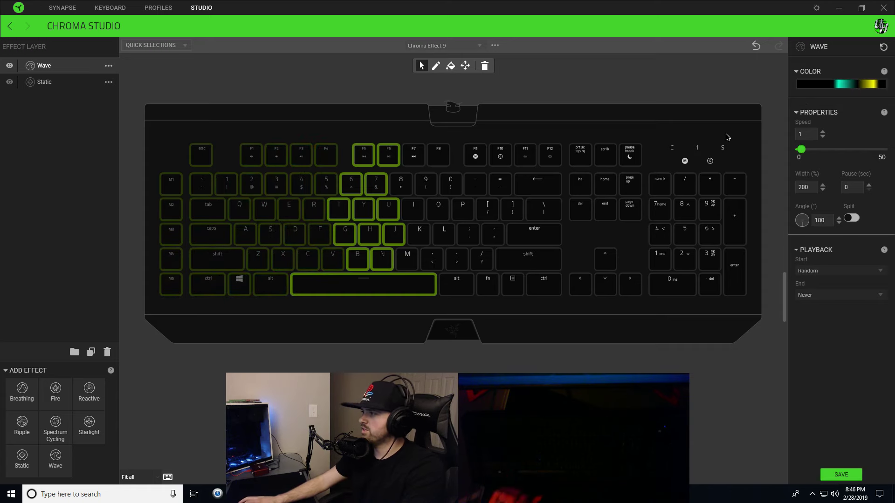
Narrow the teal band in these keys' gradient by adding another black stop before yellow and repositioning the black and teal stops
{"action": "left_click", "coordinate": [866, 84]}
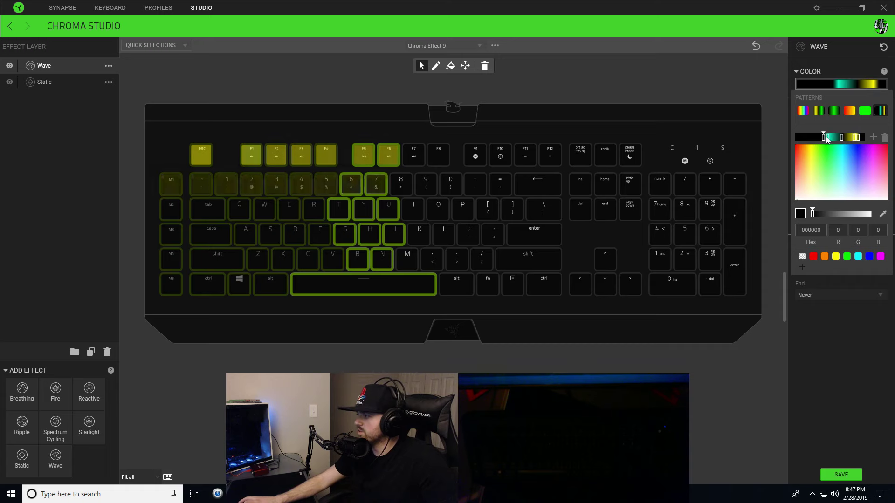
{"action": "left_click_drag", "start_coordinate": [823, 137], "coordinate": [819, 139]}
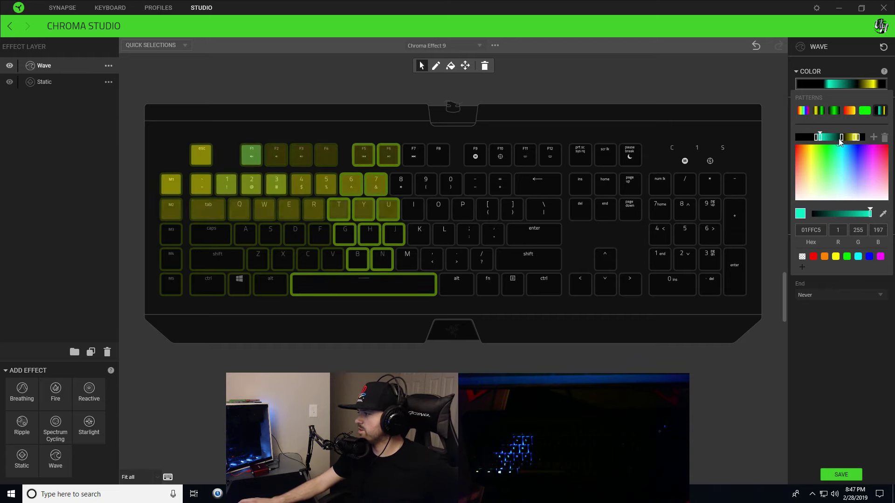
{"action": "left_click_drag", "start_coordinate": [840, 138], "coordinate": [833, 138]}
{"action": "left_click", "coordinate": [873, 138]}
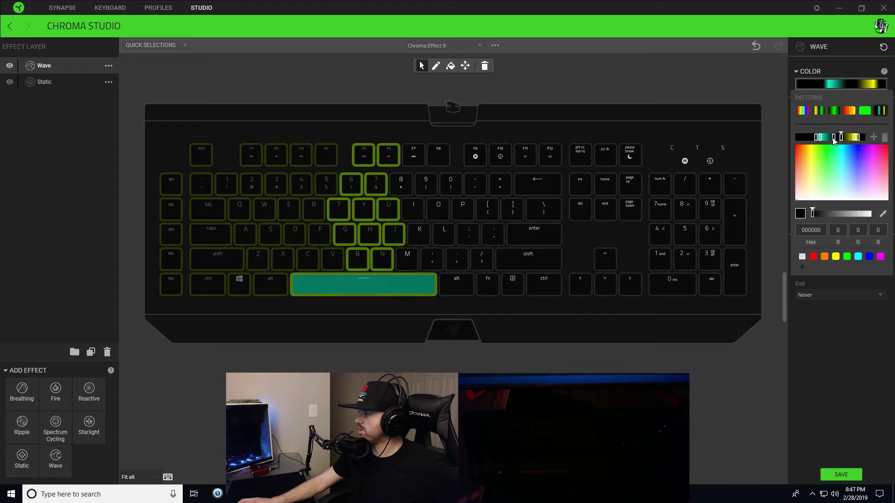
{"action": "left_click_drag", "start_coordinate": [840, 138], "coordinate": [832, 138]}
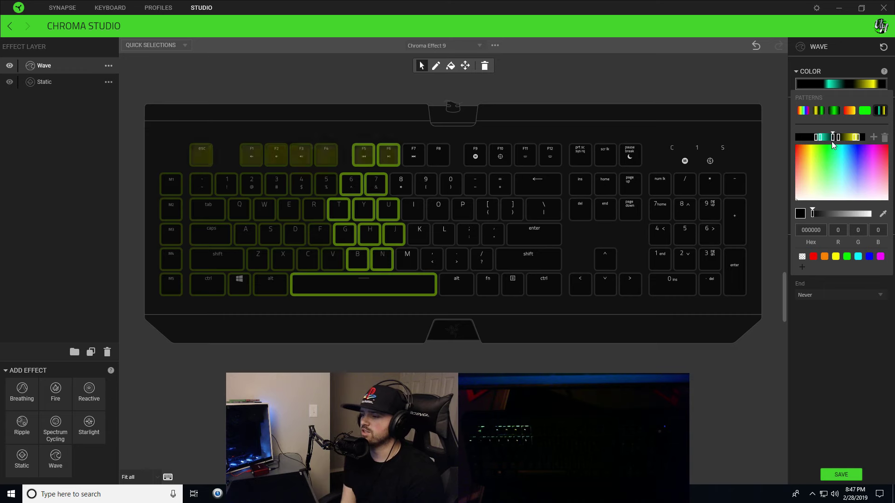
{"action": "left_click_drag", "start_coordinate": [831, 141], "coordinate": [820, 138]}
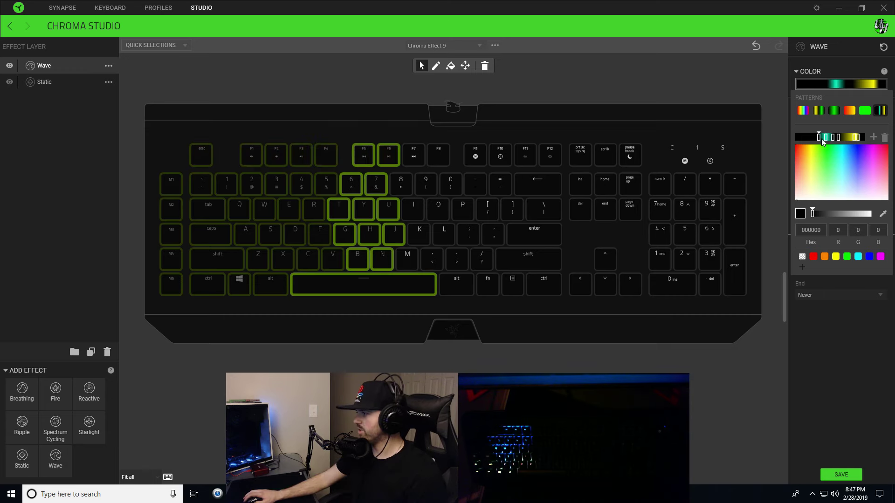
Check the PlayStation logo for the color that follows the teal stripe
{"action": "key", "text": "alt+Tab"}
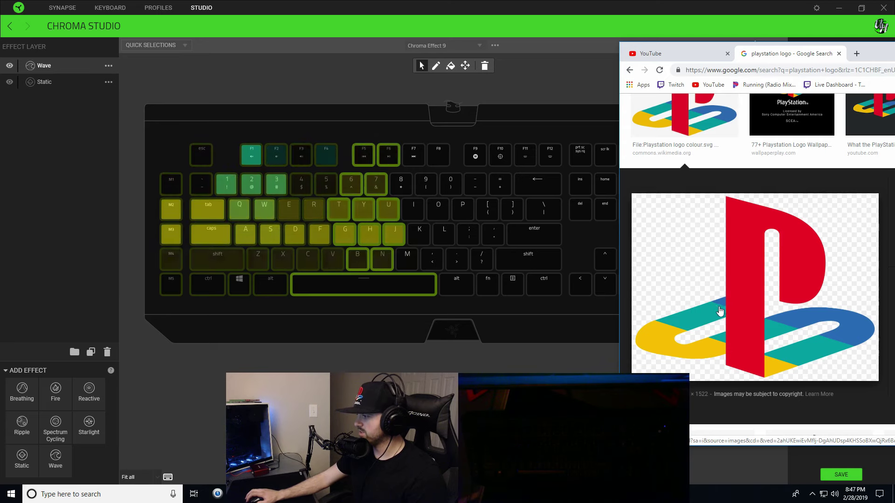
{"action": "left_click", "coordinate": [587, 59]}
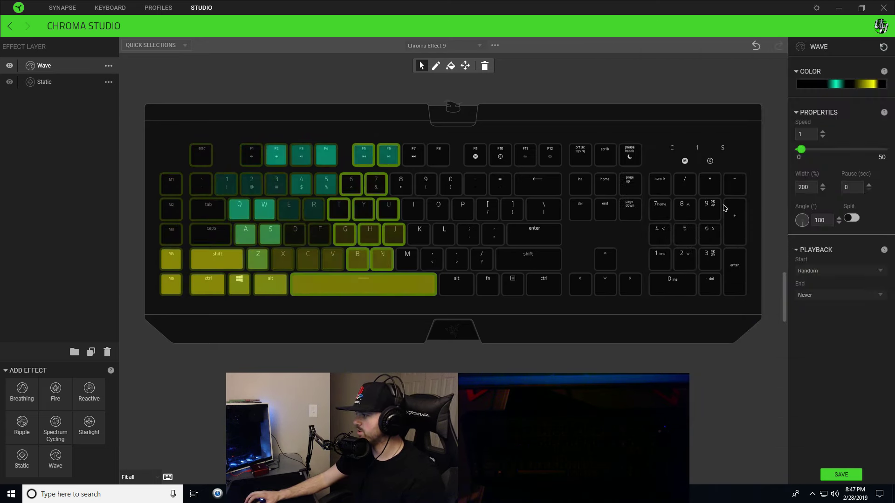
{"action": "left_click", "coordinate": [826, 71]}
{"action": "left_click", "coordinate": [808, 71]}
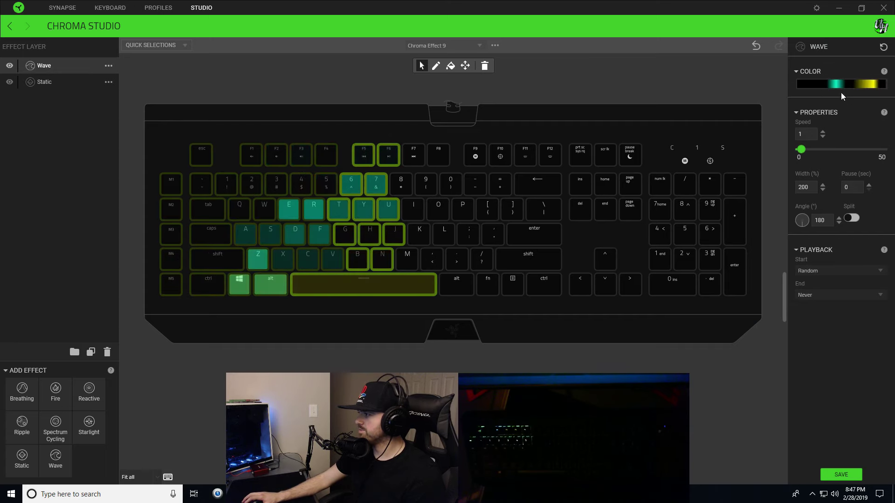
Add a blue stop (016BFF) between the leading black and teal stops of the wave's gradient and save the effect
{"action": "left_click", "coordinate": [840, 84]}
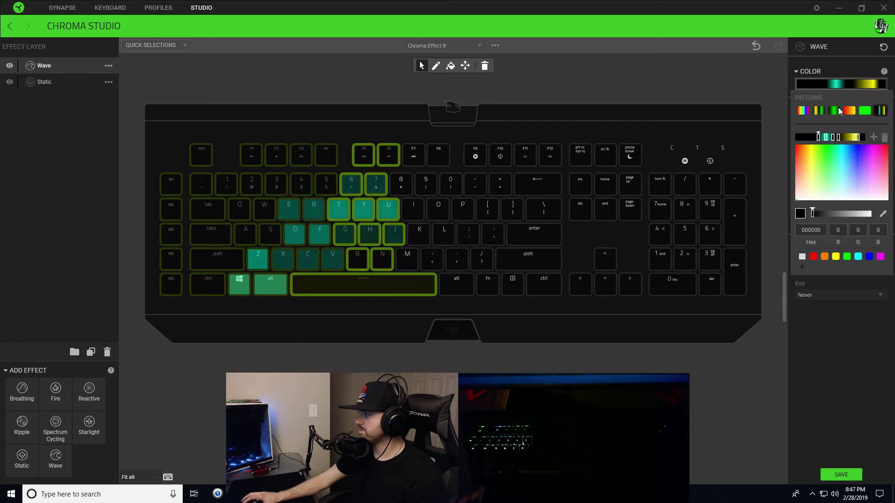
{"action": "left_click", "coordinate": [872, 137]}
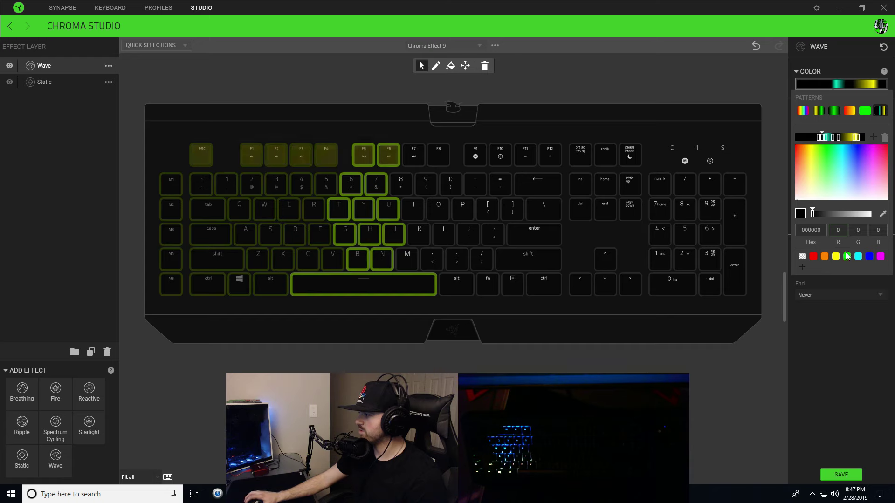
{"action": "left_click", "coordinate": [869, 256]}
{"action": "left_click", "coordinate": [854, 146]}
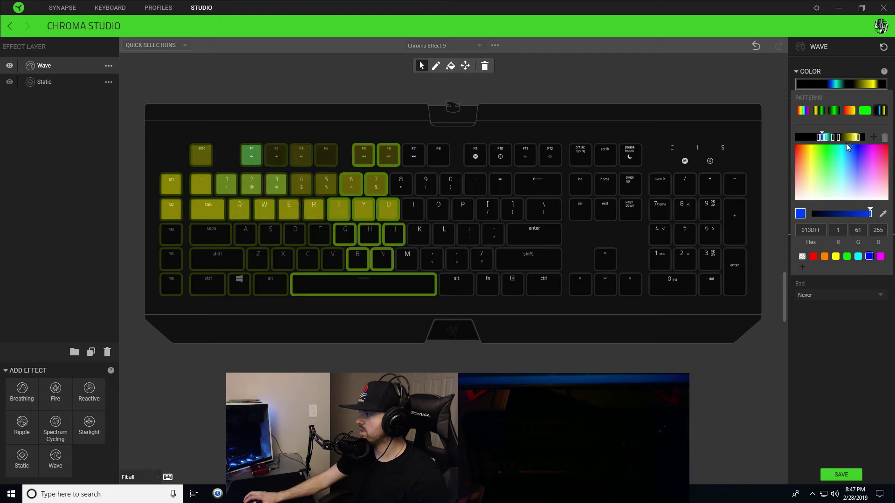
{"action": "left_click", "coordinate": [851, 145]}
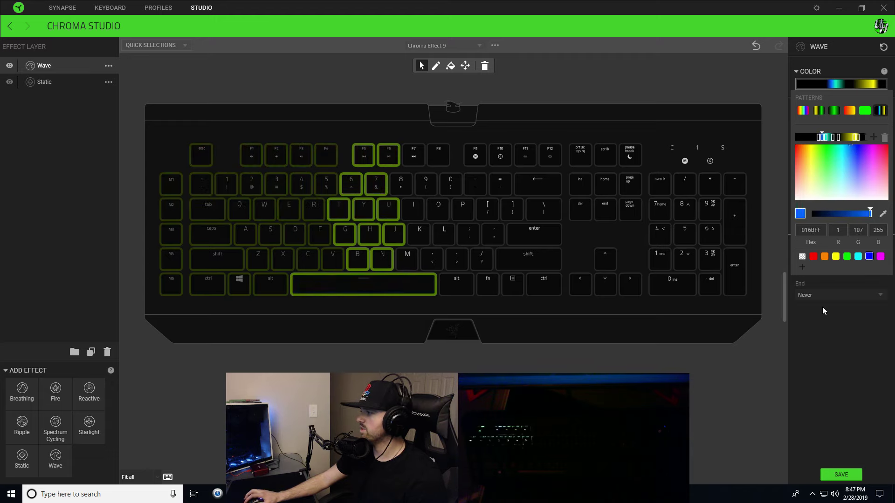
{"action": "left_click", "coordinate": [854, 388]}
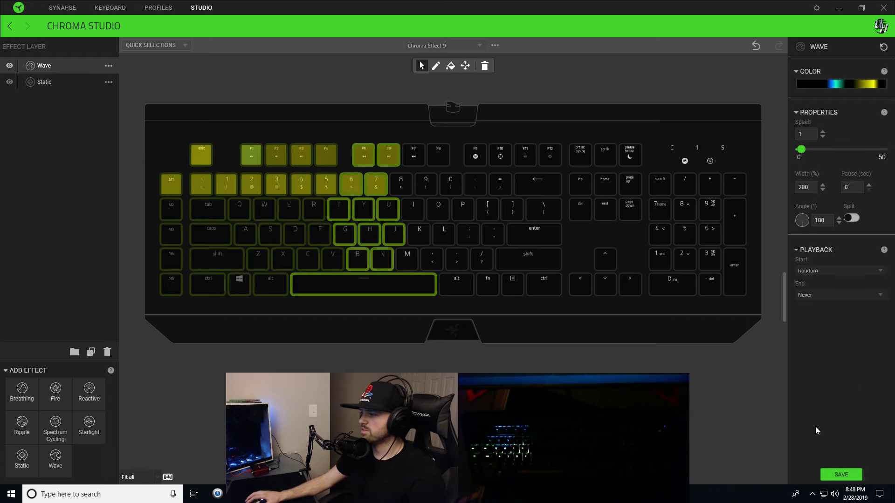
{"action": "left_click", "coordinate": [839, 473]}
Check the PlayStation logo for the color of the next diagonal key group, from F7–F9 down to the right Alt
{"action": "left_click", "coordinate": [607, 122]}
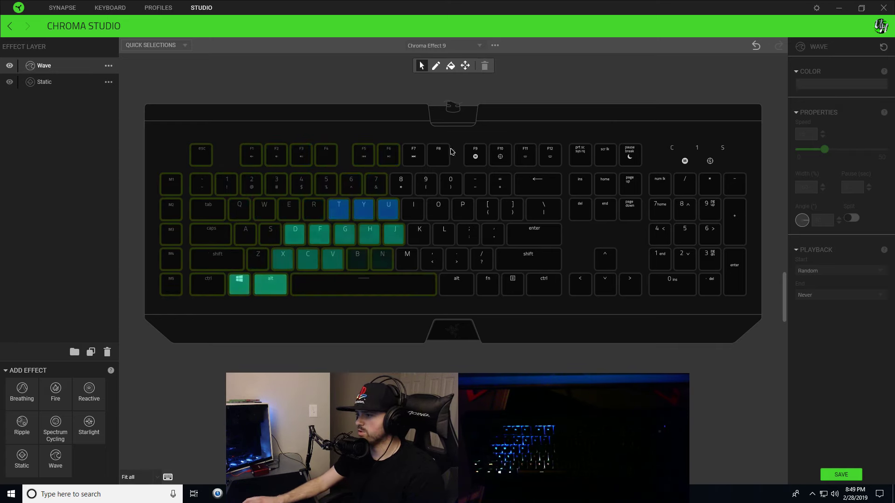
{"action": "left_click_drag", "start_coordinate": [421, 145], "coordinate": [482, 281]}
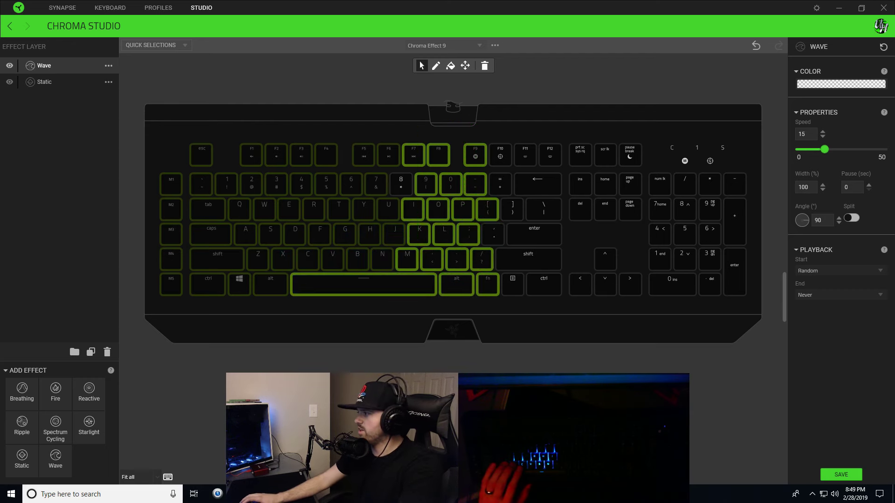
{"action": "key", "text": "alt+Tab"}
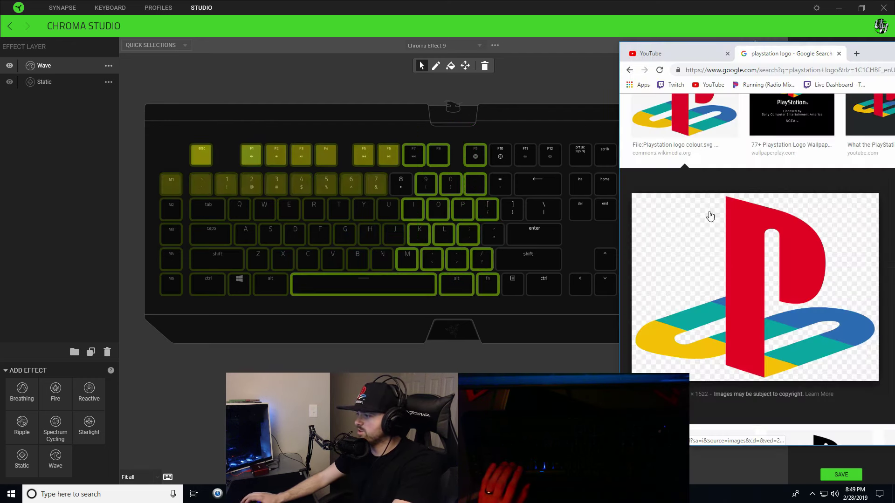
{"action": "left_click", "coordinate": [571, 35]}
{"action": "left_click_drag", "start_coordinate": [415, 129], "coordinate": [472, 303]}
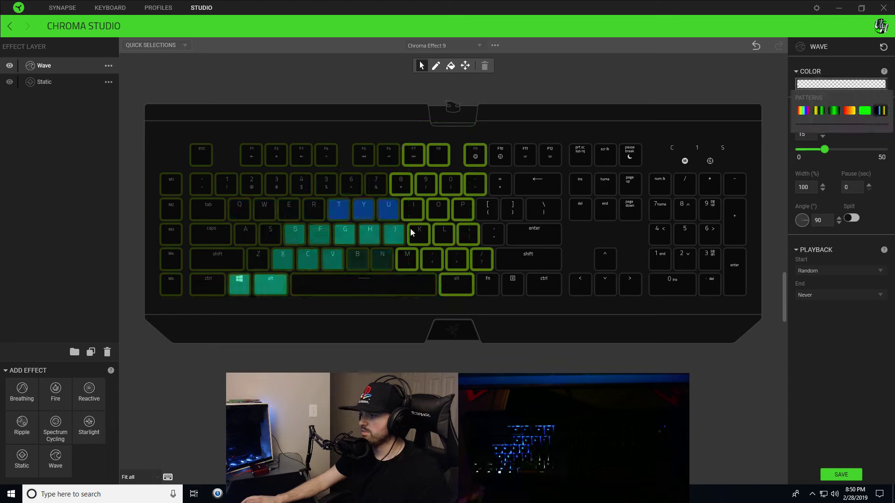
Copy the U key's wave to F7–F9, 8 to minus, I to [, K to apostrophe, M to slash, right Alt and Fn
{"action": "left_click", "coordinate": [390, 217]}
{"action": "mouse_move", "coordinate": [390, 220]}
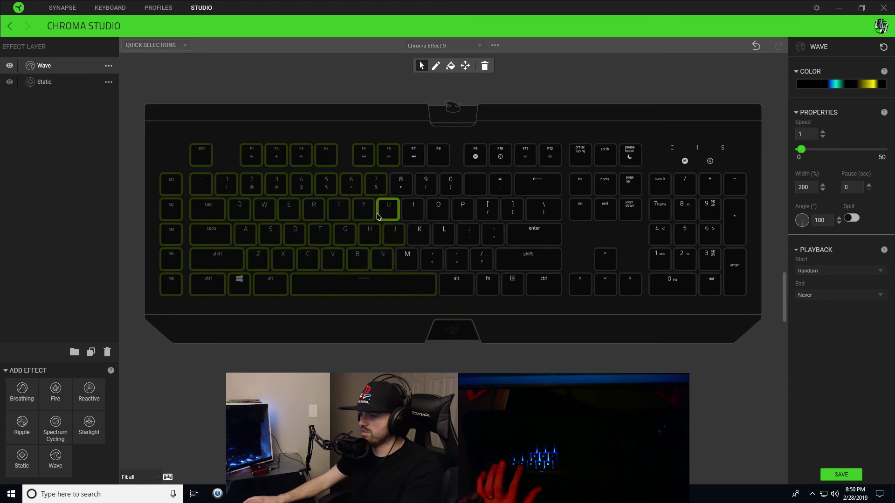
{"action": "left_click_drag", "start_coordinate": [419, 162], "coordinate": [506, 286]}
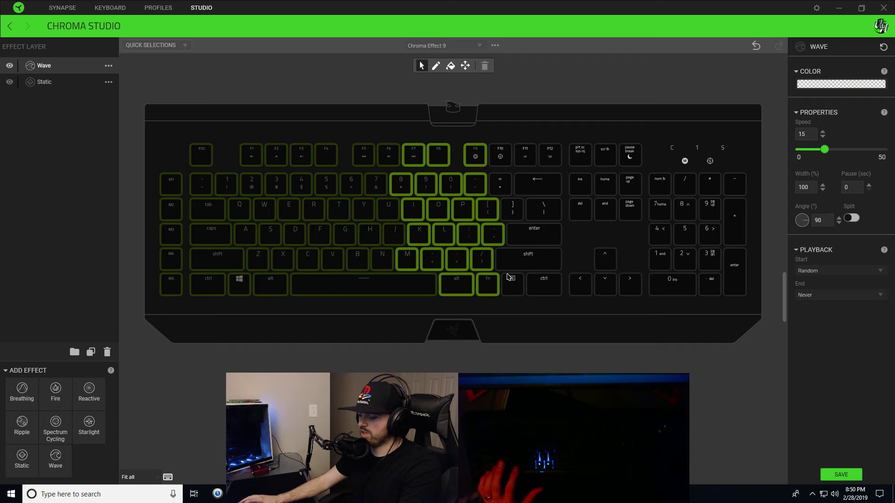
Recolor the yellow stop and the black stop before it to red (FF0000) in the selected keys' gradient
{"action": "left_click", "coordinate": [857, 83]}
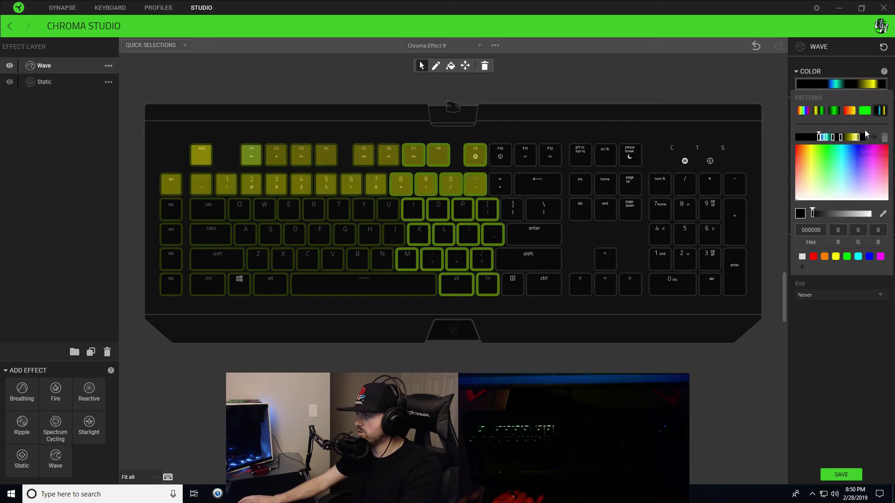
{"action": "left_click", "coordinate": [851, 138]}
{"action": "left_click", "coordinate": [813, 256]}
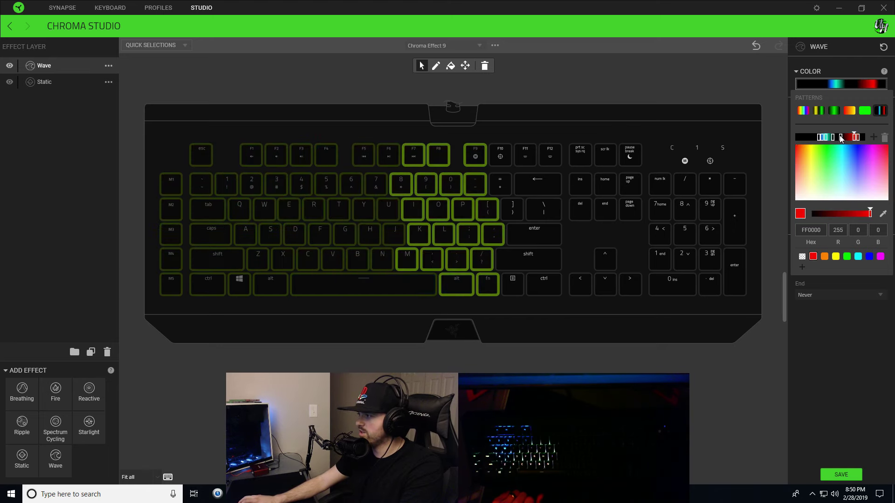
{"action": "left_click", "coordinate": [813, 256]}
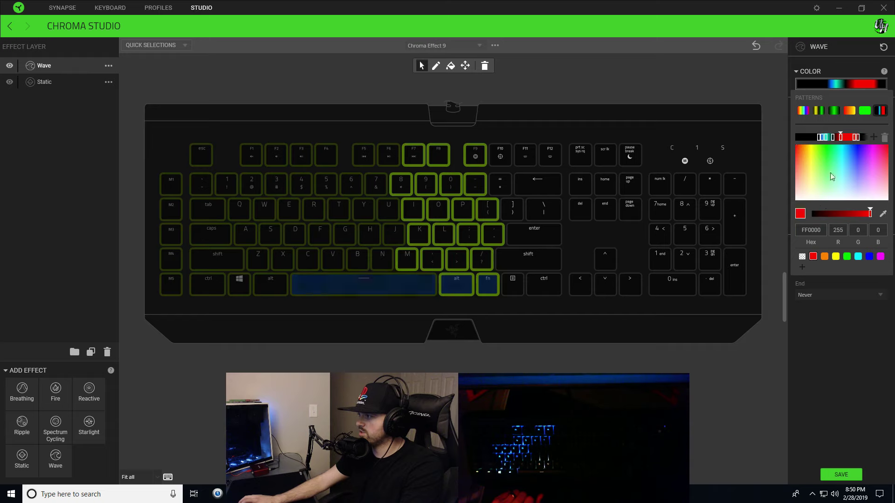
Delete the teal, leading black and blue (016BFF) stops from the gradient
{"action": "left_click", "coordinate": [827, 138]}
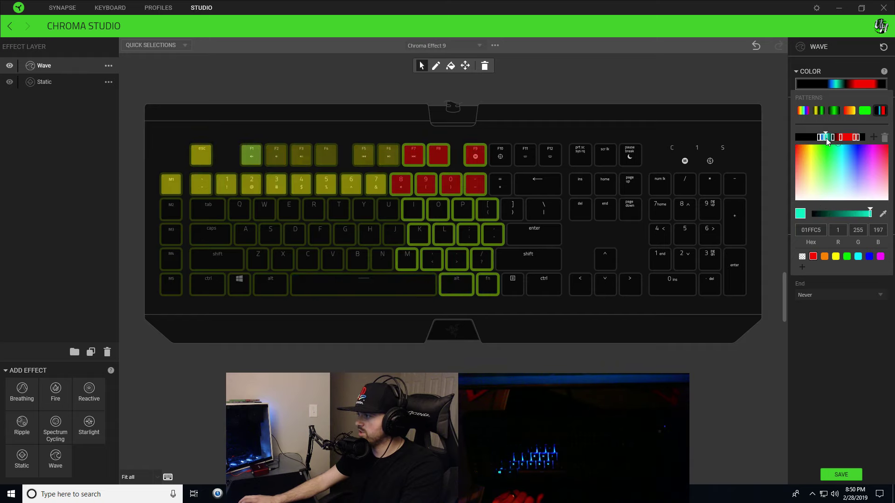
{"action": "left_click", "coordinate": [883, 138]}
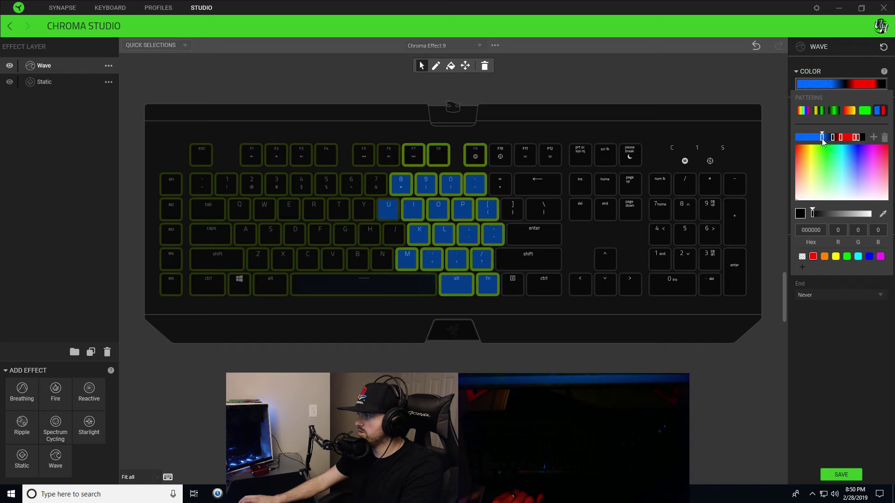
{"action": "left_click", "coordinate": [884, 139]}
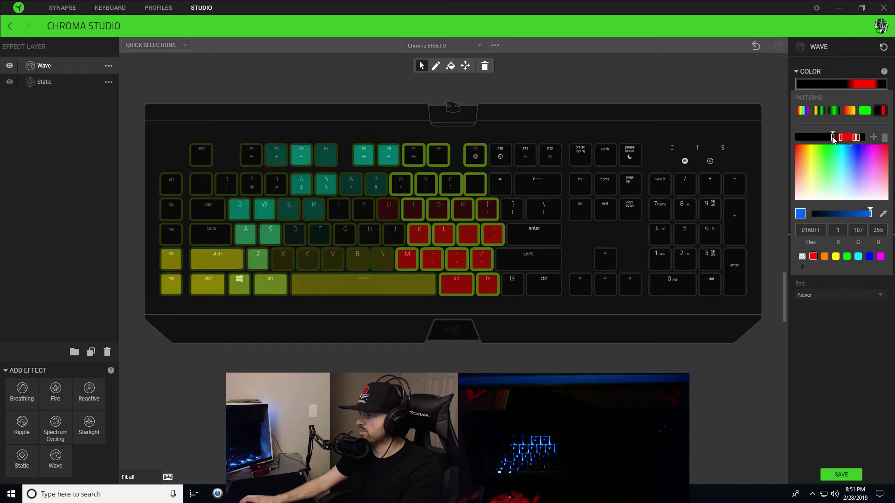
Move the remaining black stop to the gradient's start with the first red stop right after it, and save the effect
{"action": "left_click_drag", "start_coordinate": [832, 139], "coordinate": [800, 139]}
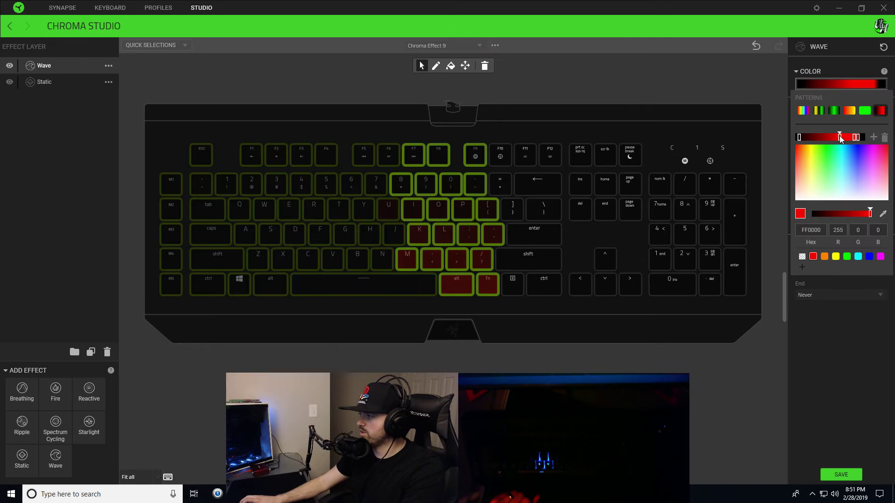
{"action": "left_click", "coordinate": [800, 137]}
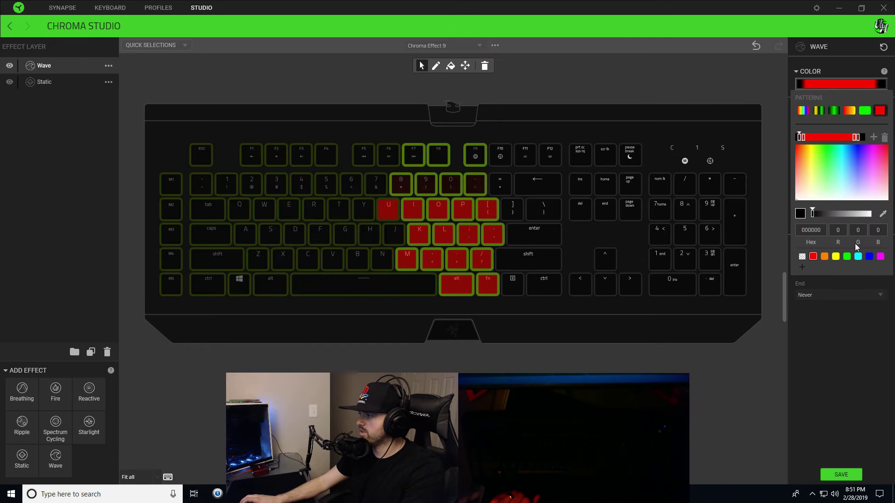
{"action": "left_click", "coordinate": [834, 325]}
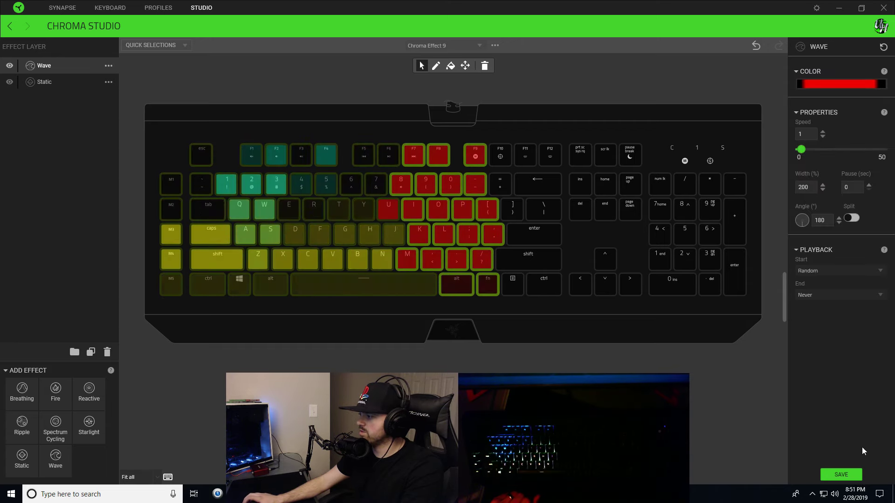
{"action": "left_click", "coordinate": [845, 476]}
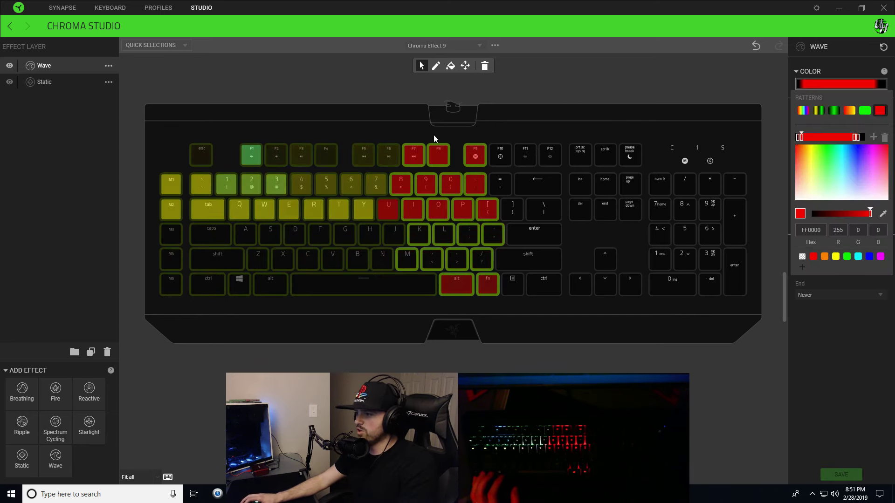
Copy the F6 key's wave to F10–F12, equals, Backspace, ], backslash, Enter, right Shift, Menu and right Ctrl
{"action": "left_click", "coordinate": [410, 141]}
{"action": "left_click", "coordinate": [388, 156]}
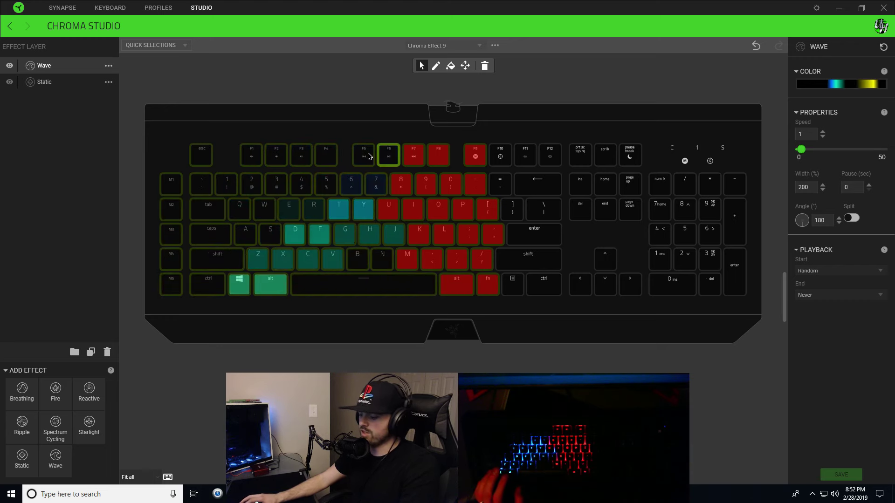
{"action": "left_click_drag", "start_coordinate": [502, 132], "coordinate": [549, 306]}
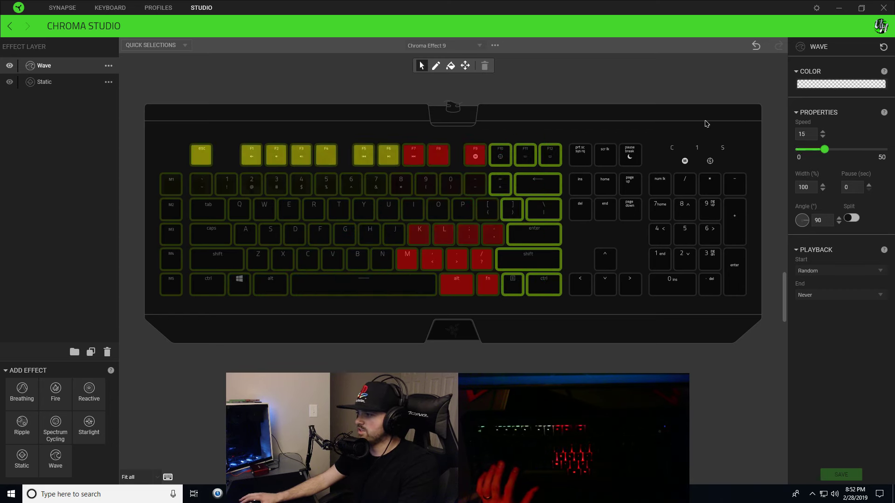
{"action": "key", "text": "ctrl+v"}
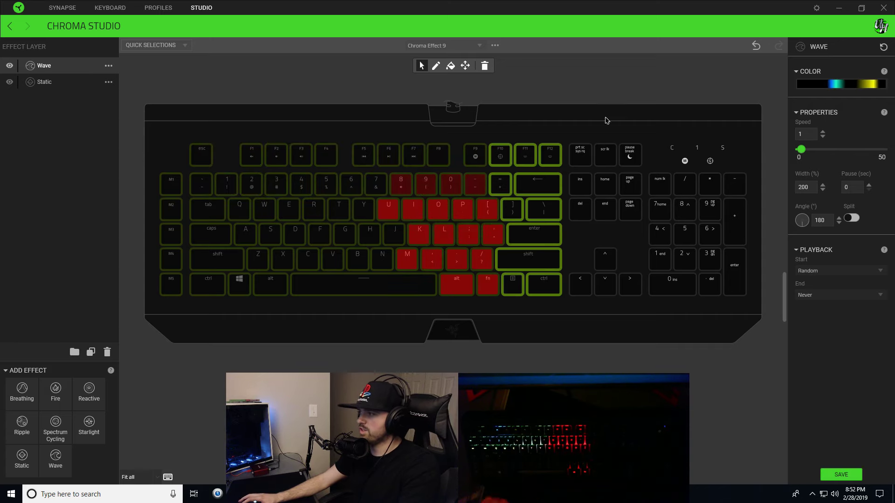
Compare the selected keys' gradient with the PlayStation logo and delete its blue stop (016BFF)
{"action": "left_click", "coordinate": [851, 85]}
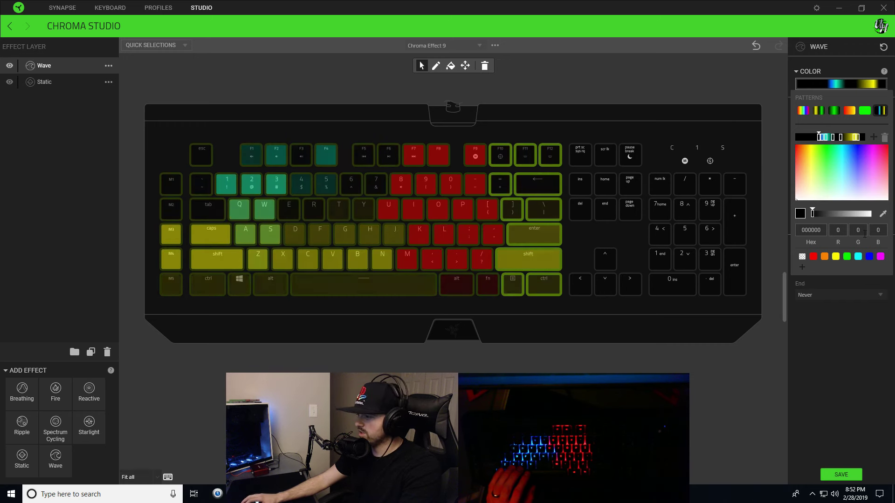
{"action": "key", "text": "alt+Tab"}
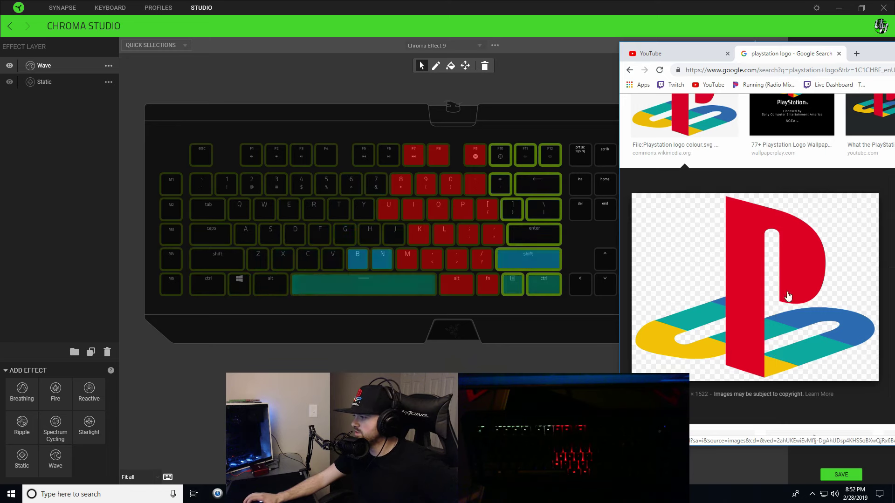
{"action": "key", "text": "alt+Tab"}
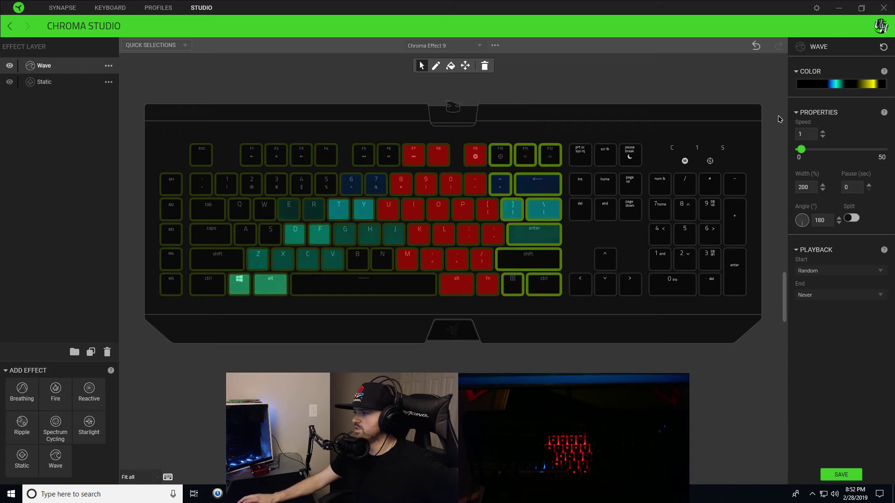
{"action": "left_click", "coordinate": [849, 85]}
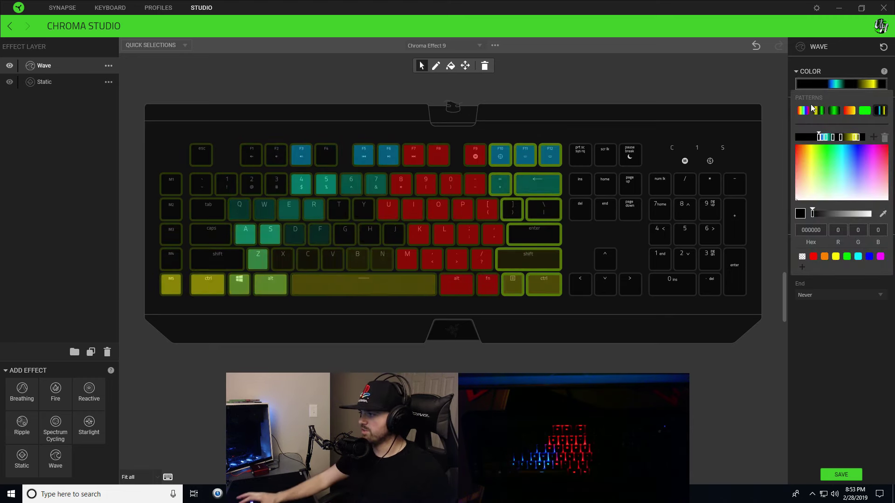
{"action": "left_click", "coordinate": [823, 138]}
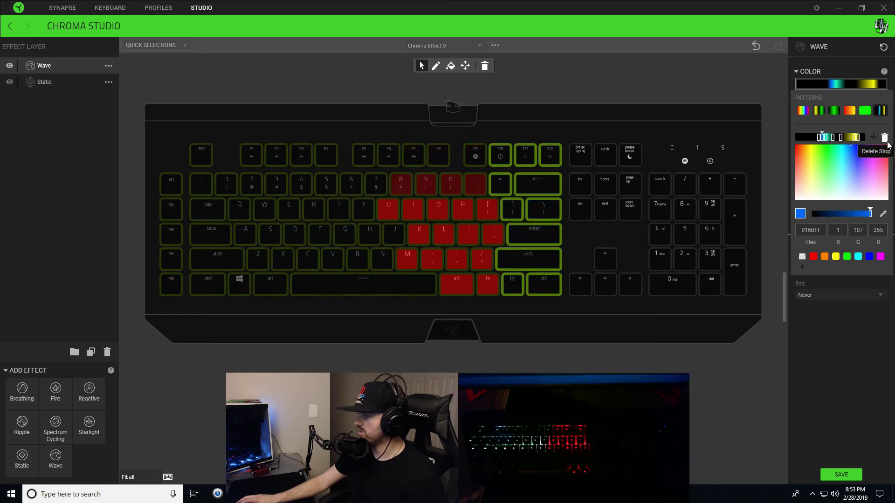
{"action": "key", "text": "alt+Tab"}
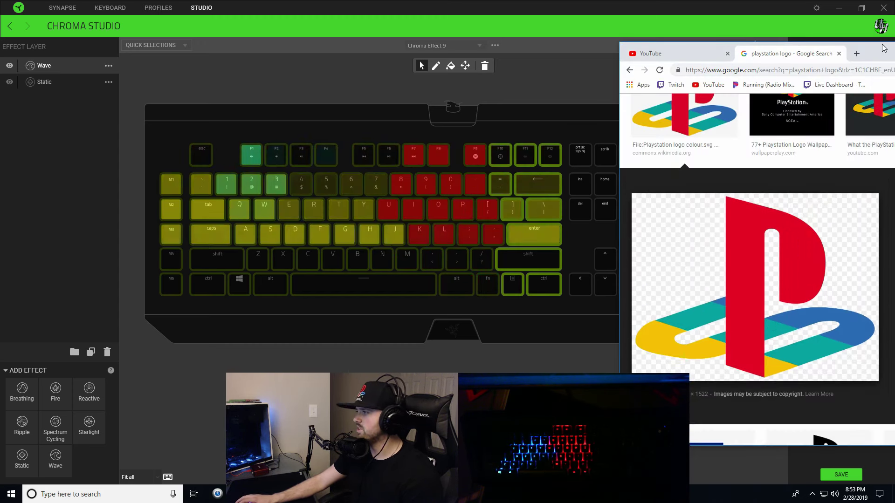
{"action": "key", "text": "alt+Tab"}
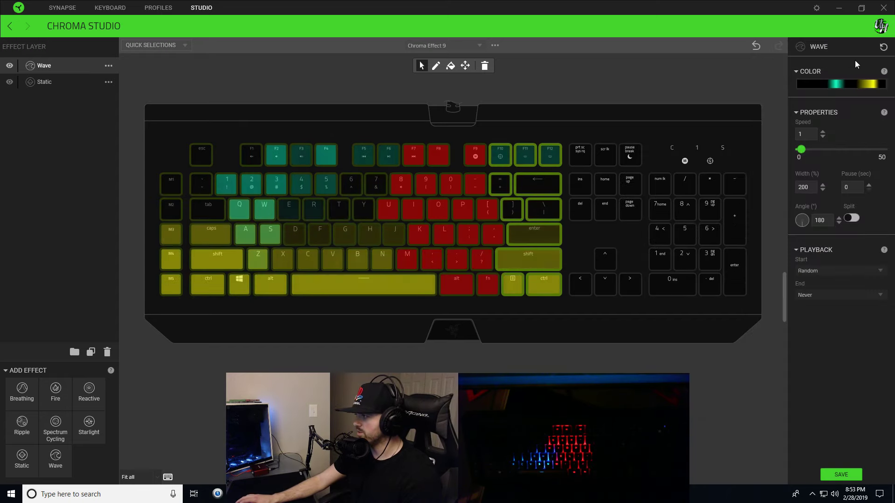
Add a red stop at the gradient's start, followed by a near-black stop (080000) ahead of the teal band
{"action": "left_click", "coordinate": [852, 84]}
{"action": "left_click", "coordinate": [818, 138]}
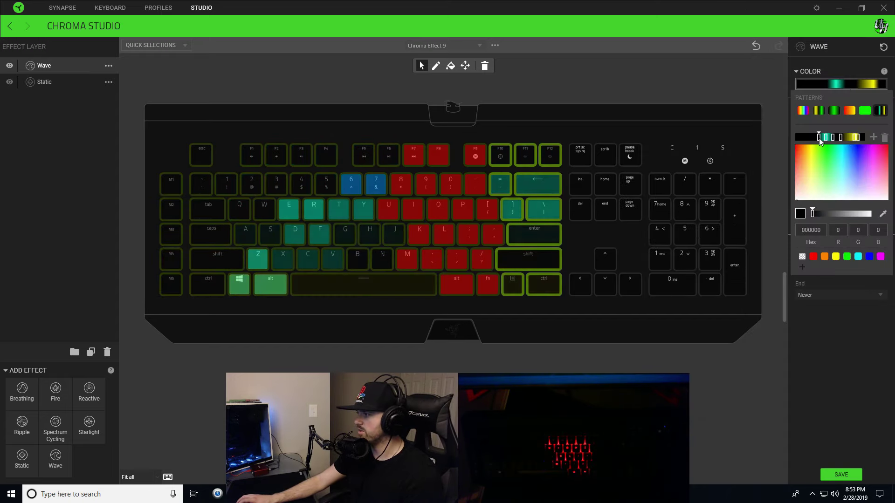
{"action": "left_click", "coordinate": [873, 137]}
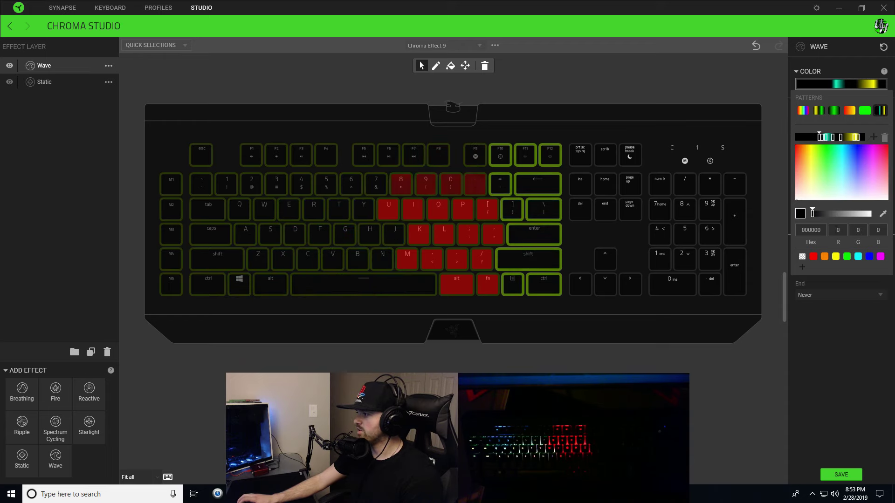
{"action": "left_click", "coordinate": [814, 258]}
{"action": "left_click_drag", "start_coordinate": [818, 138], "coordinate": [810, 137]}
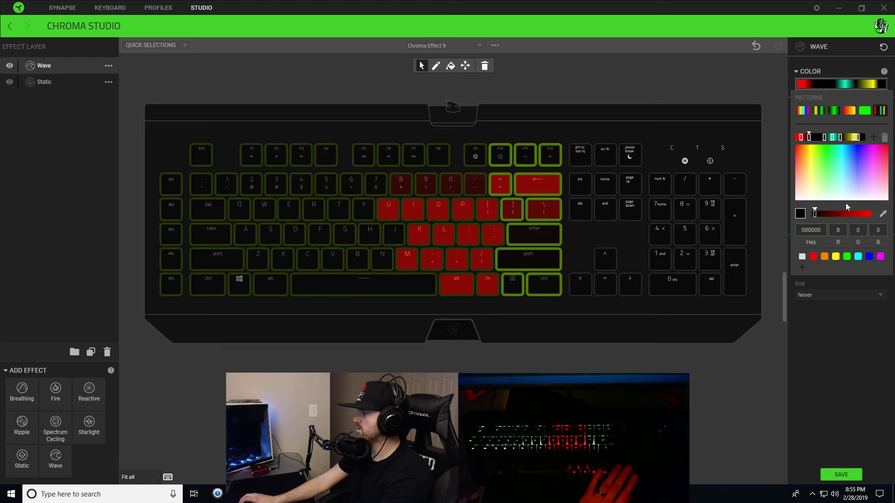
{"action": "left_click", "coordinate": [839, 327]}
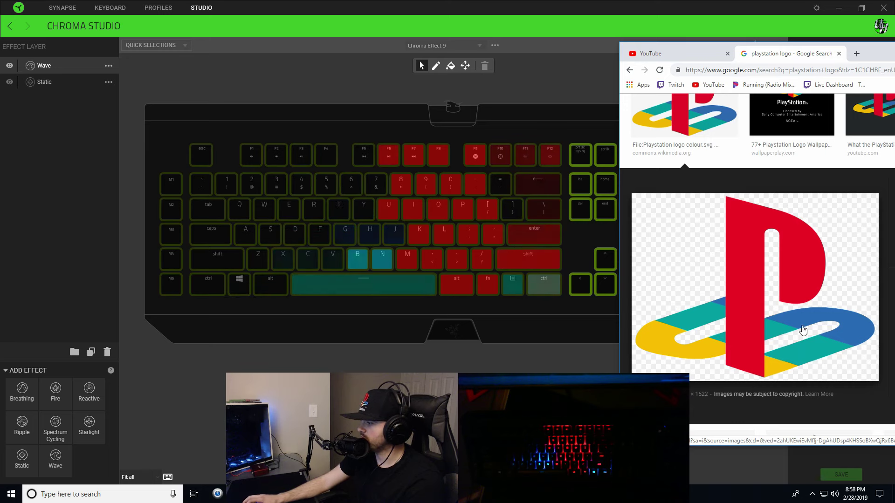
Copy the F12 key's wave to Print Screen, Scroll Lock, Insert, Home, Delete, End and the up, left and down arrows
{"action": "left_click", "coordinate": [553, 162]}
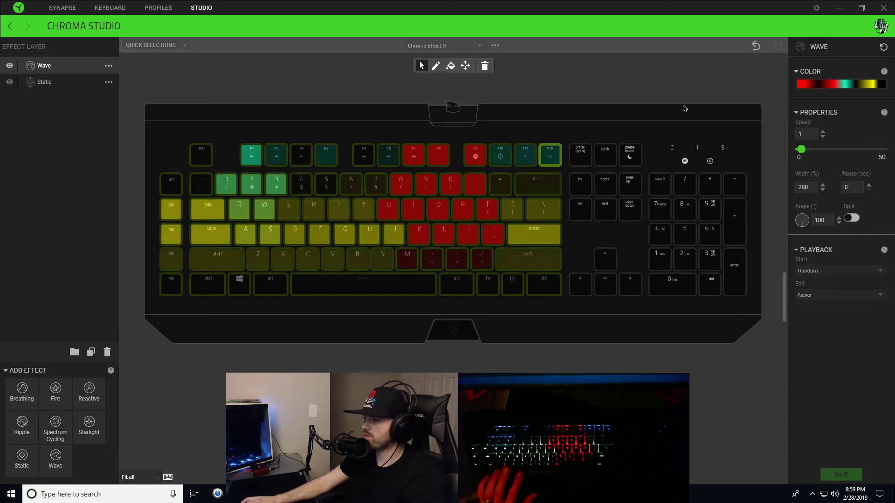
{"action": "left_click_drag", "start_coordinate": [582, 153], "coordinate": [600, 302]}
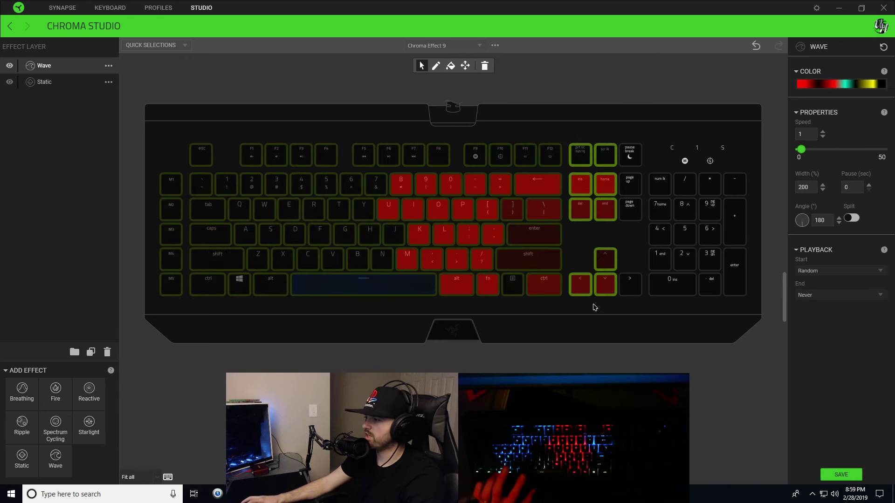
Delete the near-black stop (080000) between the two red stops in the selected navigation and arrow keys' gradient
{"action": "left_click", "coordinate": [820, 85]}
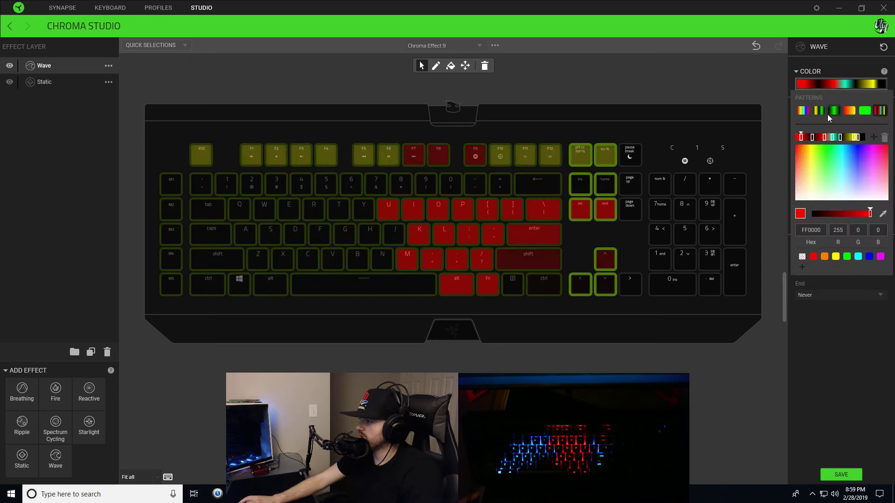
{"action": "left_click", "coordinate": [812, 138]}
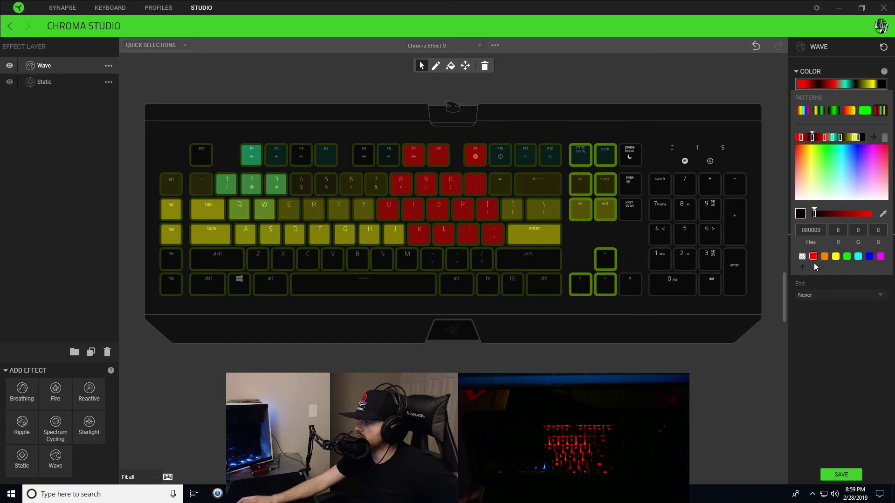
{"action": "left_click", "coordinate": [883, 138]}
{"action": "left_click", "coordinate": [832, 137]}
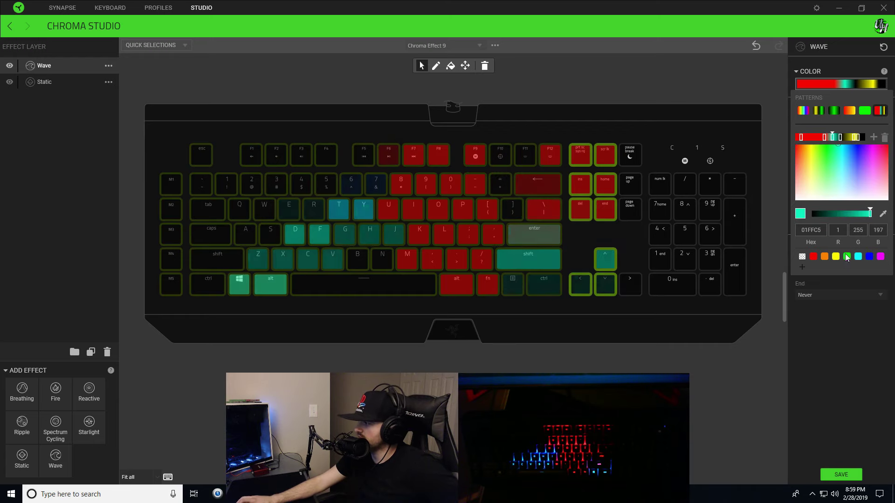
{"action": "left_click", "coordinate": [860, 343]}
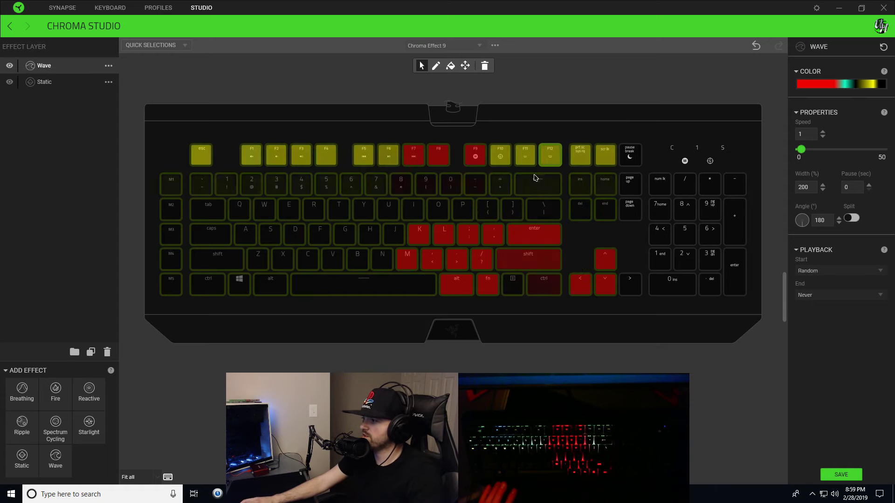
Copy the blue 016BFF from the 6 key's gradient and apply it to the teal stop of the navigation and arrow keys' gradient
{"action": "left_click", "coordinate": [846, 85]}
{"action": "left_click", "coordinate": [821, 138]}
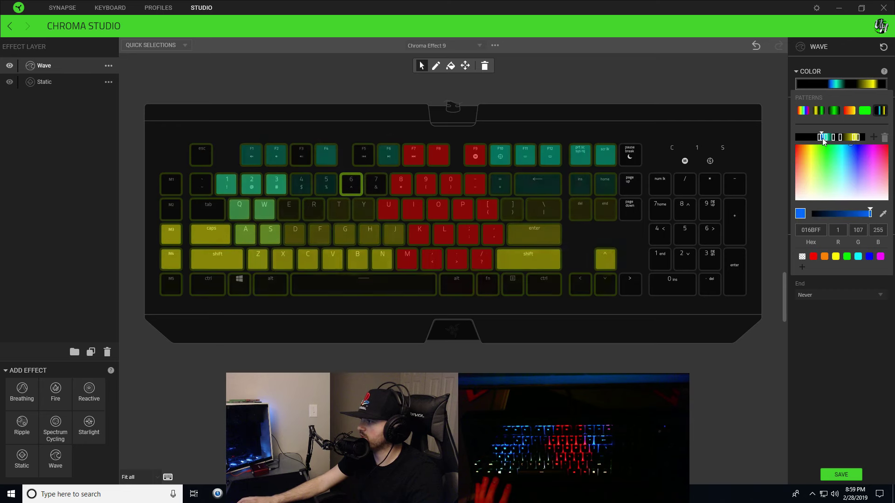
{"action": "double_click", "coordinate": [805, 230]}
{"action": "right_click", "coordinate": [808, 234]}
{"action": "left_click", "coordinate": [834, 249]}
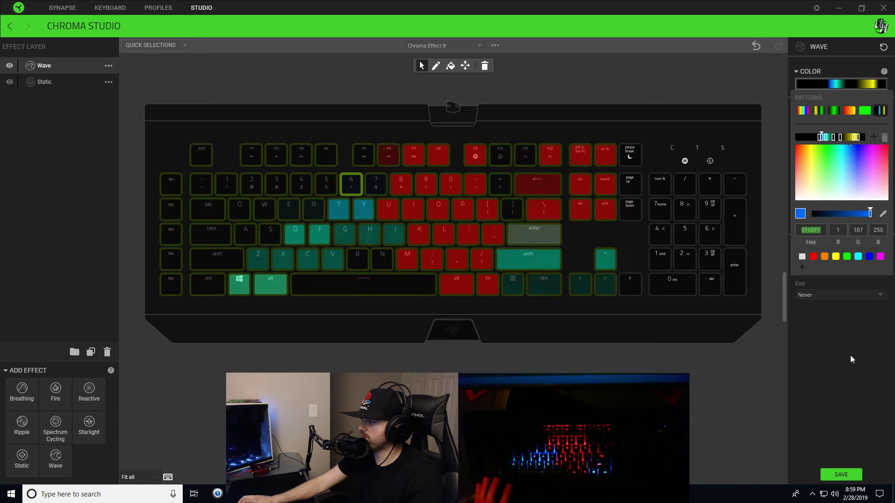
{"action": "left_click", "coordinate": [849, 355]}
{"action": "left_click_drag", "start_coordinate": [581, 122], "coordinate": [607, 328]}
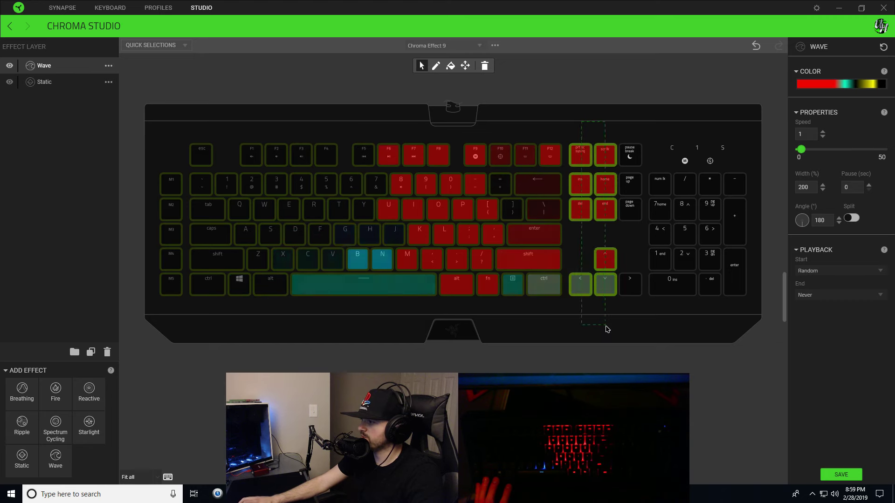
{"action": "left_click", "coordinate": [854, 86]}
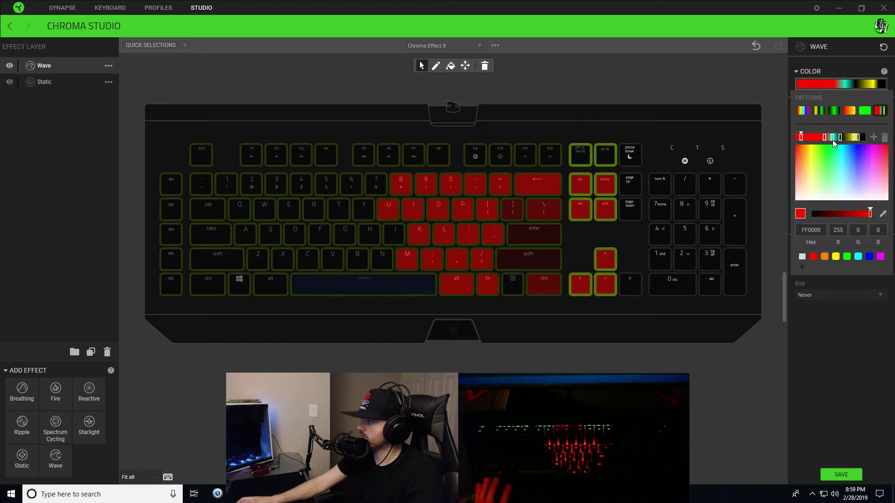
{"action": "left_click", "coordinate": [832, 138]}
{"action": "right_click", "coordinate": [812, 230]}
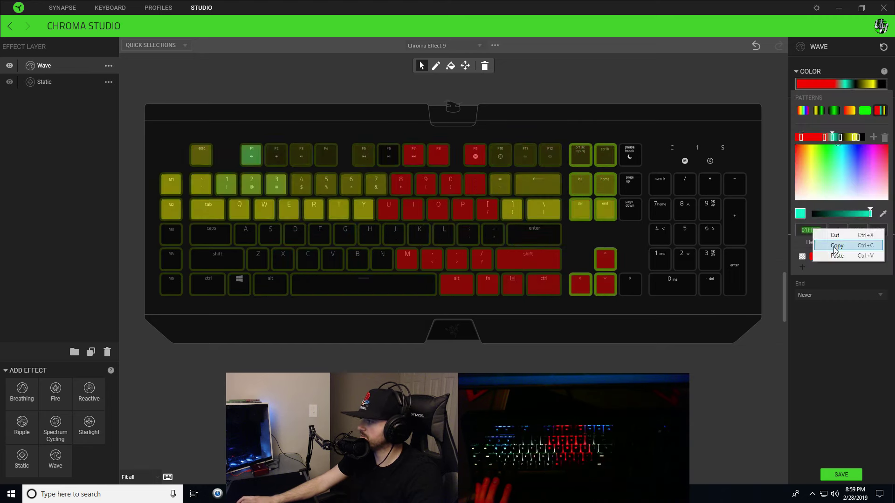
{"action": "left_click", "coordinate": [836, 255]}
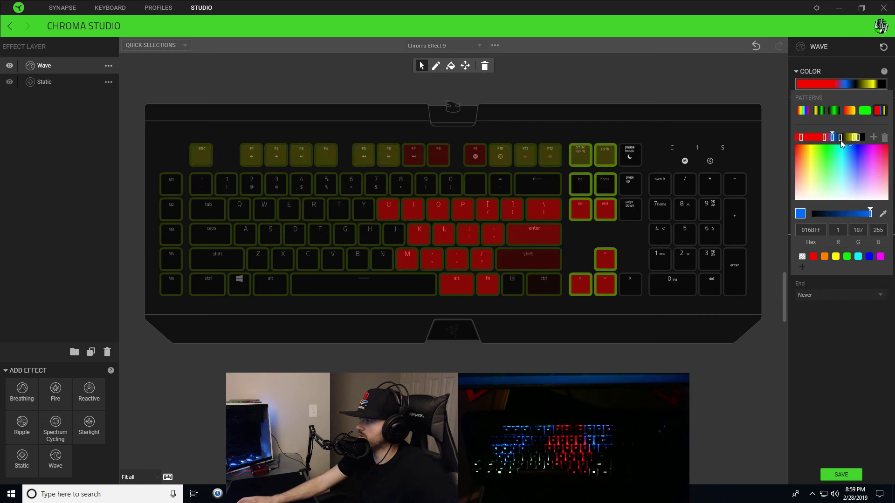
Check the PlayStation logo in the browser and add a near-black stop (120000) between the red and blue of the navigation keys' gradient
{"action": "key", "text": "alt+Tab"}
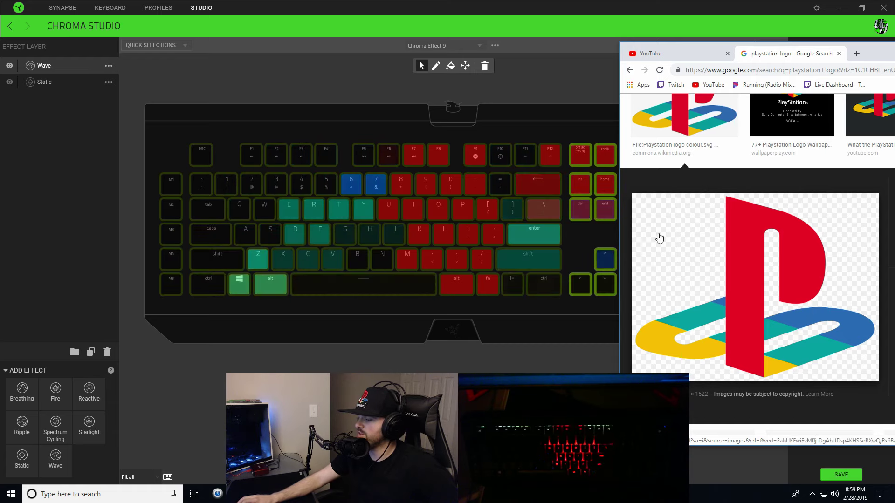
{"action": "left_click", "coordinate": [618, 74]}
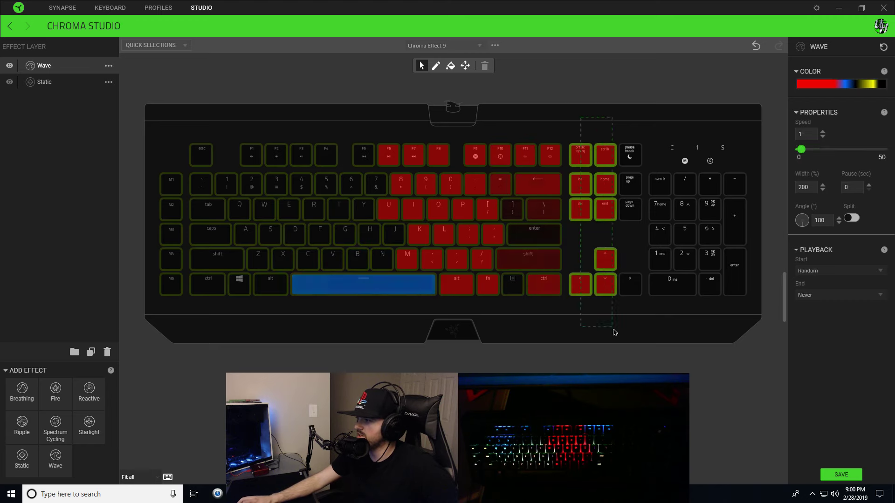
{"action": "left_click", "coordinate": [838, 84]}
{"action": "left_click", "coordinate": [873, 136]}
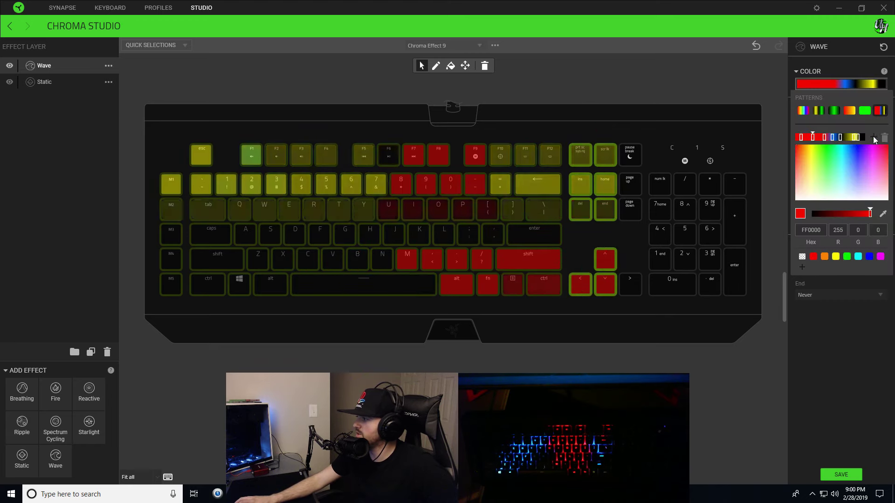
{"action": "left_click_drag", "start_coordinate": [813, 138], "coordinate": [824, 138]}
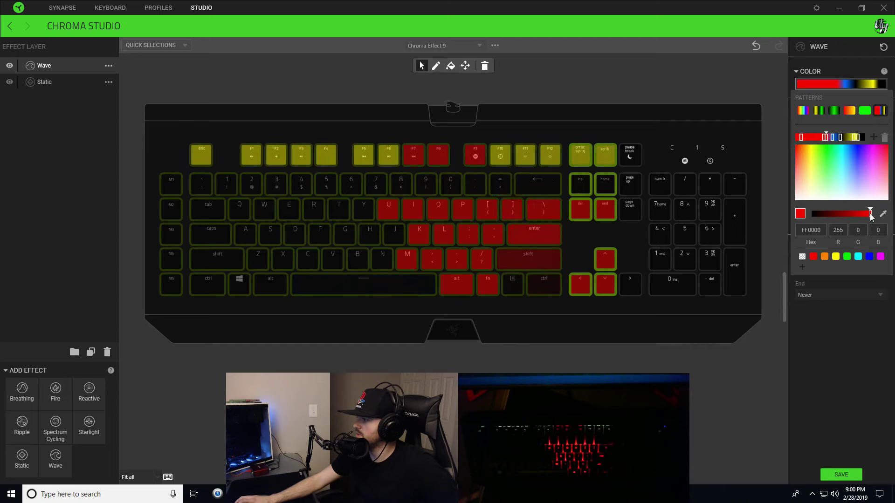
{"action": "left_click", "coordinate": [813, 213]}
{"action": "left_click_drag", "start_coordinate": [828, 140], "coordinate": [831, 140]}
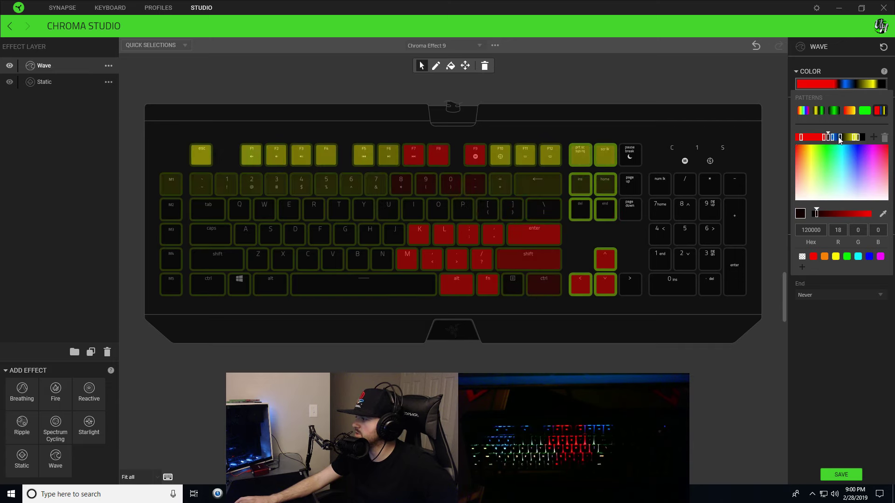
Widen the navigation keys' blue band by shifting the black stop after it and the closing black stop toward the gradient's end
{"action": "left_click_drag", "start_coordinate": [841, 139], "coordinate": [848, 141]}
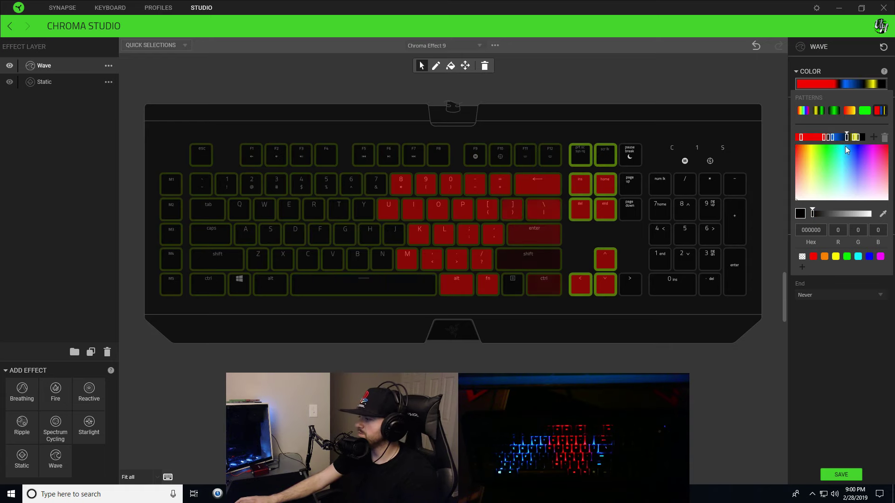
{"action": "left_click_drag", "start_coordinate": [857, 139], "coordinate": [859, 138]}
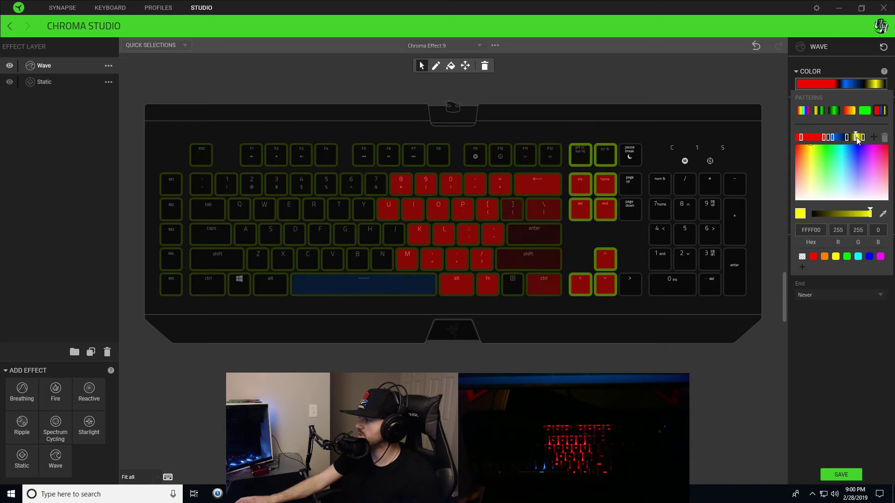
{"action": "left_click", "coordinate": [841, 379]}
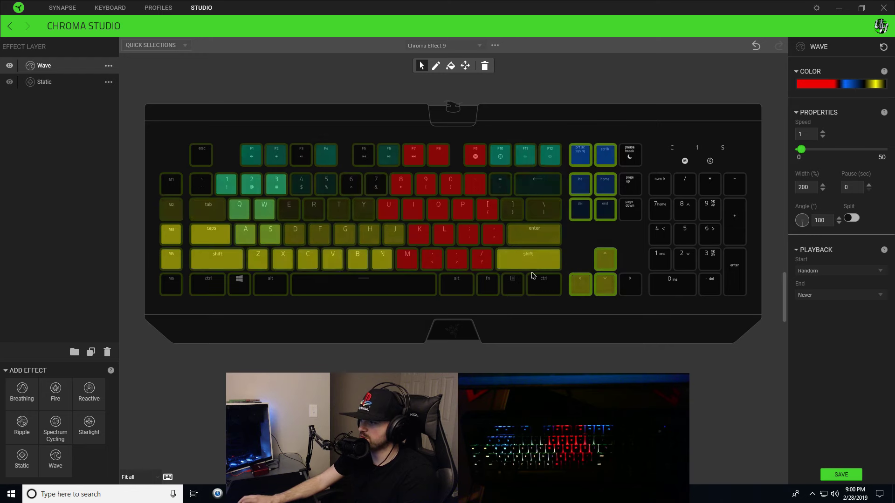
Replace the navigation keys' yellow stop with the teal 01FFC5 copied from the F12 key's gradient, and save the effect
{"action": "left_click", "coordinate": [848, 83]}
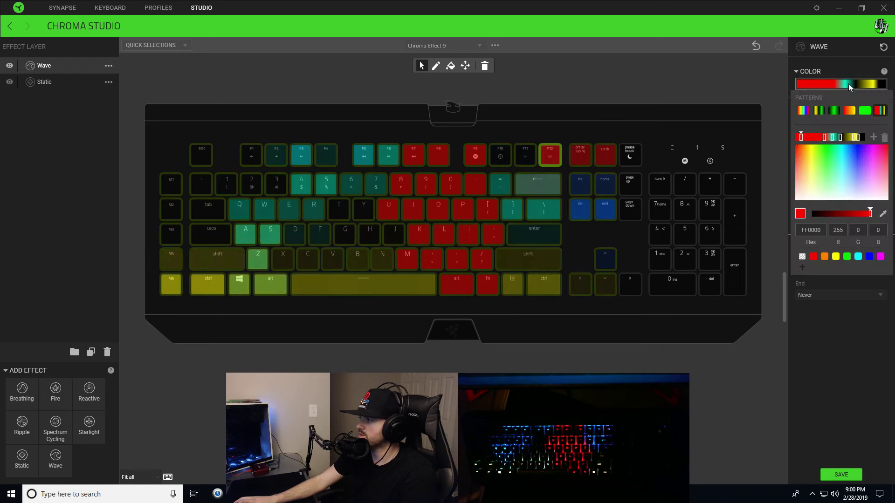
{"action": "left_click", "coordinate": [831, 138]}
{"action": "double_click", "coordinate": [808, 229]}
{"action": "right_click", "coordinate": [809, 231]}
{"action": "left_click", "coordinate": [841, 246]}
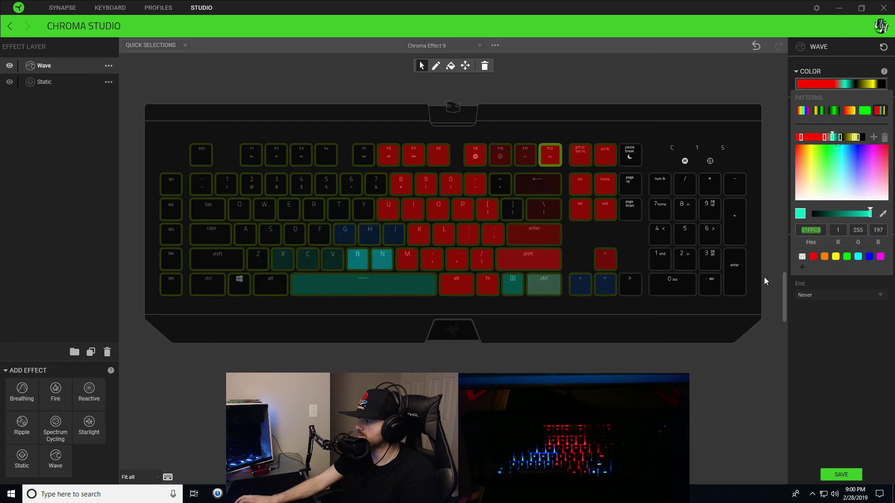
{"action": "left_click", "coordinate": [846, 387]}
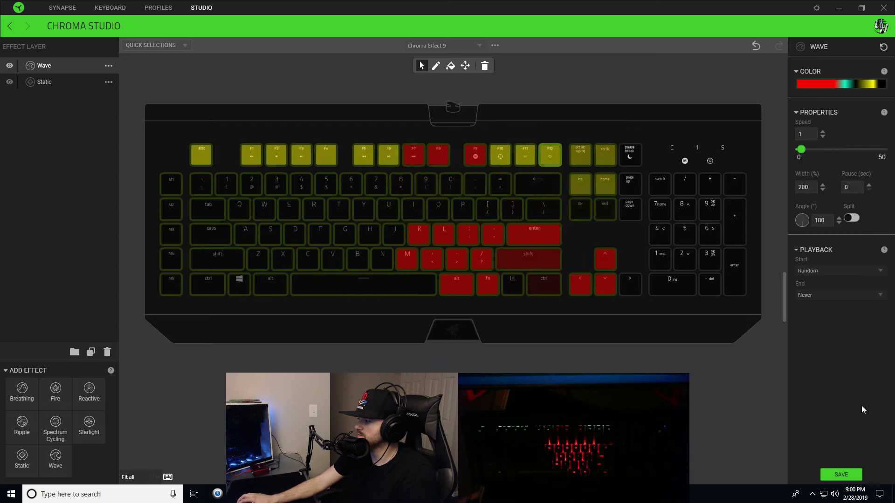
{"action": "left_click_drag", "start_coordinate": [588, 124], "coordinate": [603, 331]}
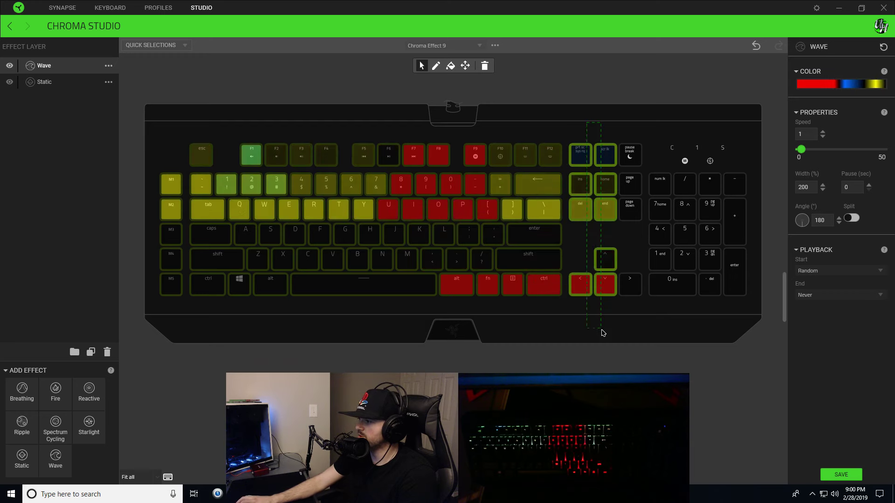
{"action": "left_click", "coordinate": [870, 84]}
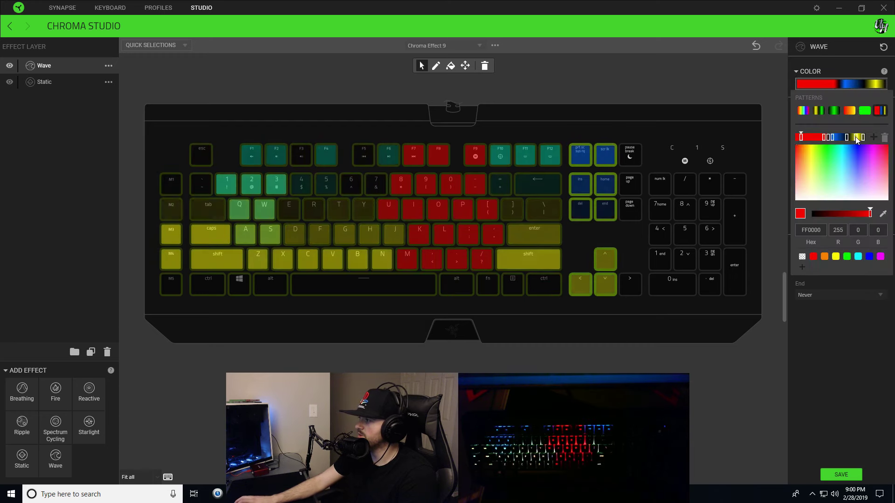
{"action": "left_click", "coordinate": [855, 137]}
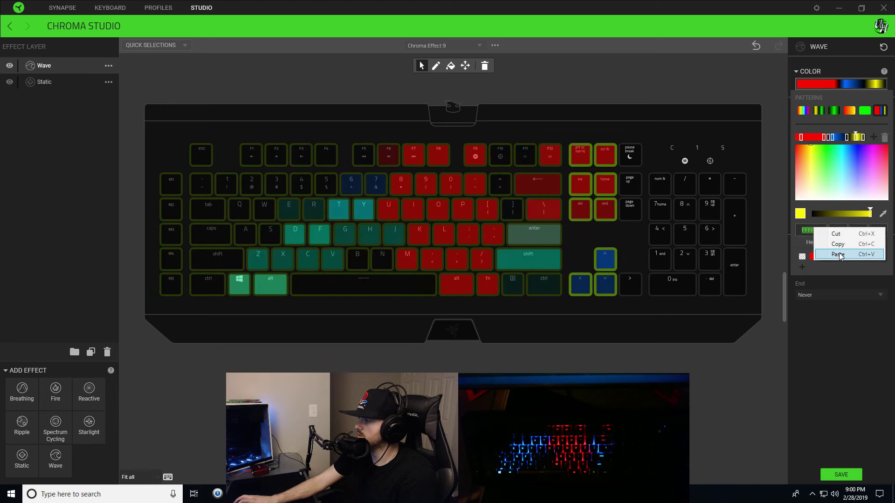
{"action": "left_click", "coordinate": [837, 254]}
{"action": "left_click", "coordinate": [843, 360]}
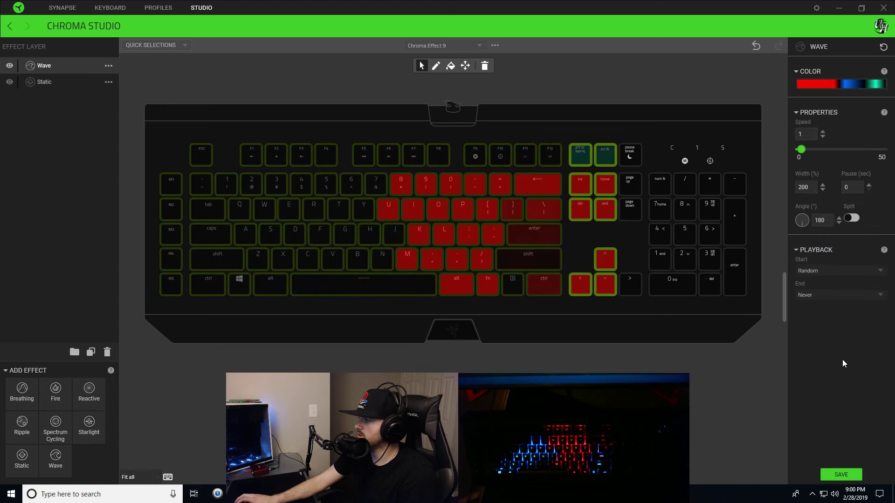
{"action": "left_click", "coordinate": [840, 475]}
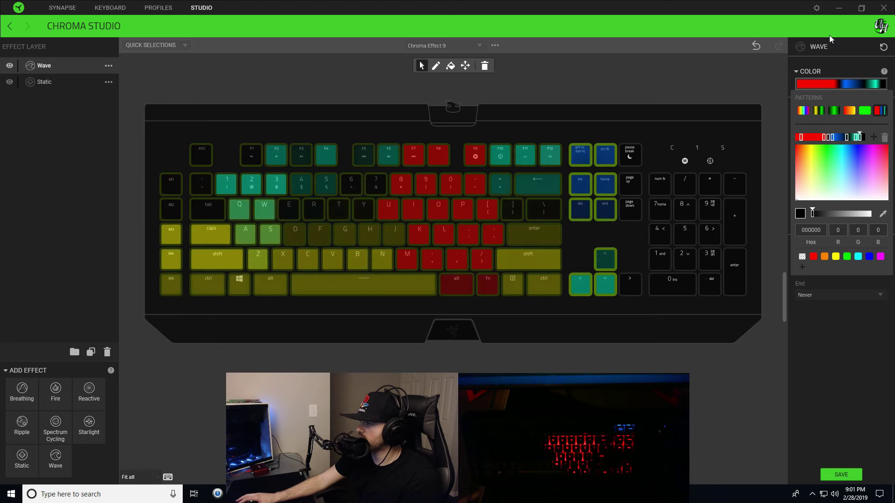
Delete the first red stop from the navigation keys' gradient and fine-tune the stops around the blue band
{"action": "left_click", "coordinate": [800, 138]}
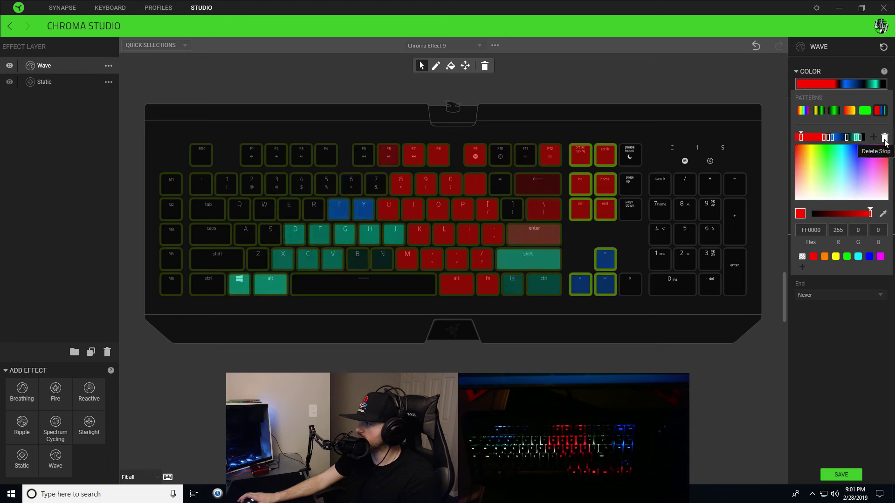
{"action": "left_click", "coordinate": [824, 138]}
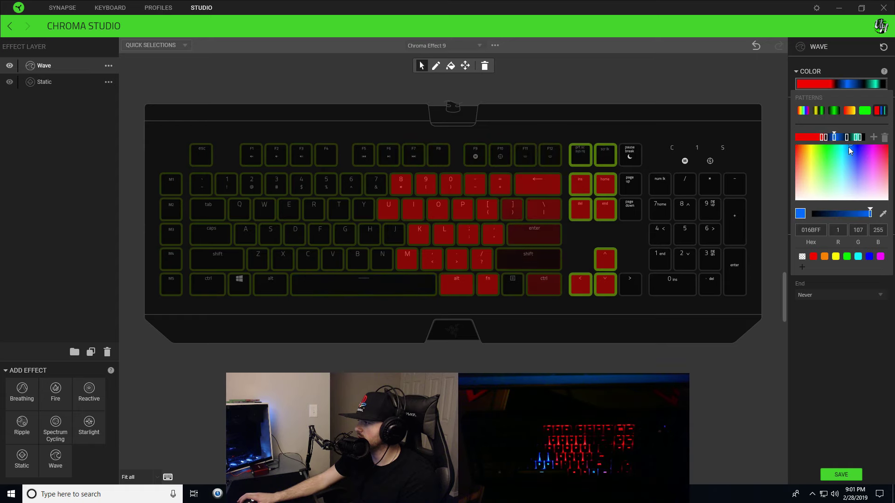
{"action": "left_click", "coordinate": [845, 138]}
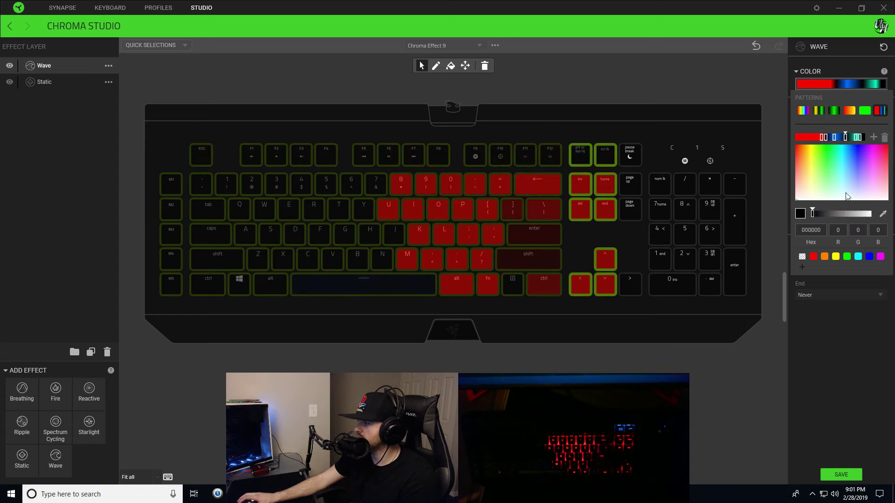
{"action": "left_click", "coordinate": [857, 437]}
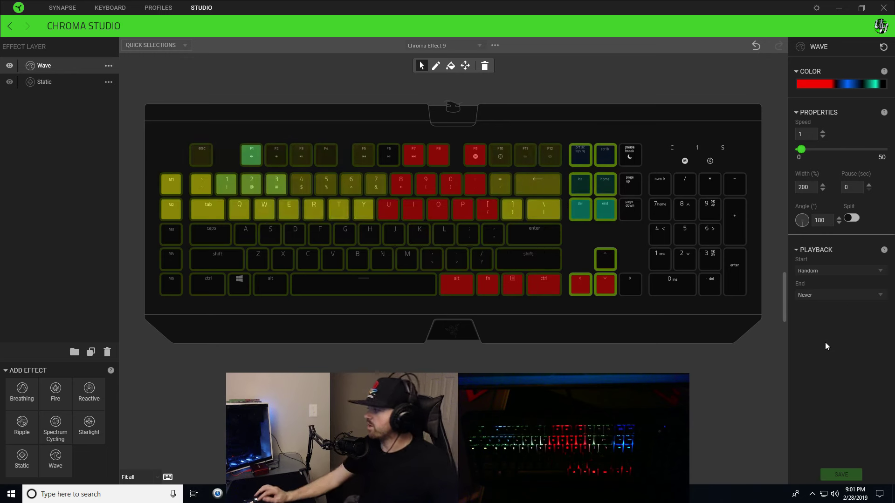
Shift the navigation keys' red and near-black (120000) stops toward the gradient's start, save the effect and clear the key selection
{"action": "left_click", "coordinate": [851, 79]}
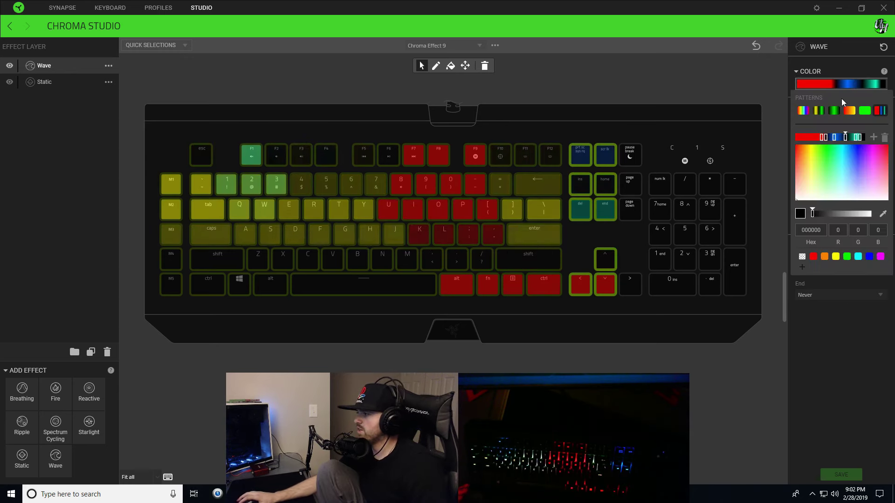
{"action": "left_click_drag", "start_coordinate": [825, 137], "coordinate": [821, 137]}
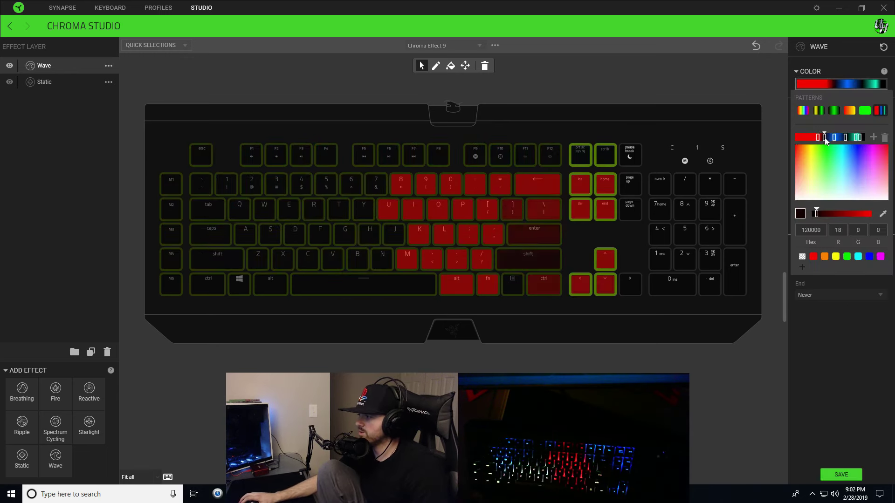
{"action": "left_click", "coordinate": [868, 345]}
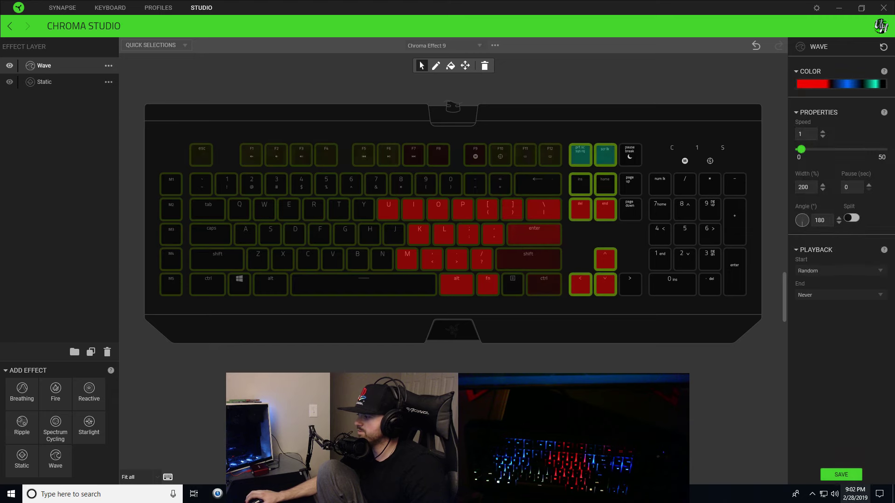
{"action": "left_click", "coordinate": [845, 475]}
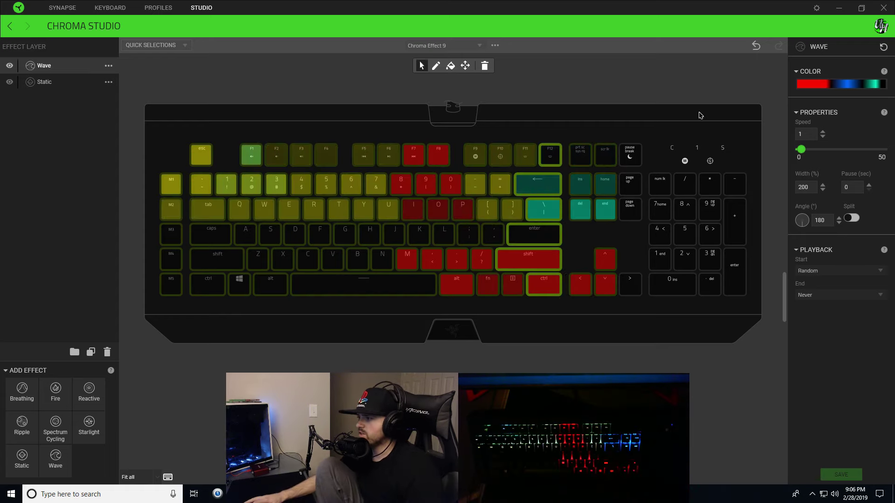
{"action": "left_click", "coordinate": [699, 94]}
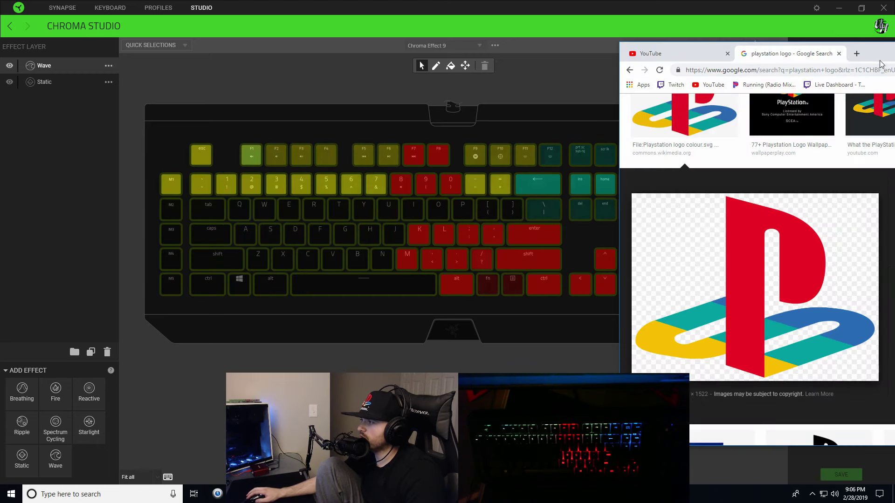
Consult the PlayStation logo image and select the pause, page up, page down, right-arrow and first two numpad columns' keys for the wave effect
{"action": "mouse_move", "coordinate": [879, 63]}
{"action": "left_mouse_down"}
{"action": "mouse_move", "coordinate": [650, 50]}
{"action": "mouse_move", "coordinate": [877, 81]}
{"action": "left_mouse_up"}
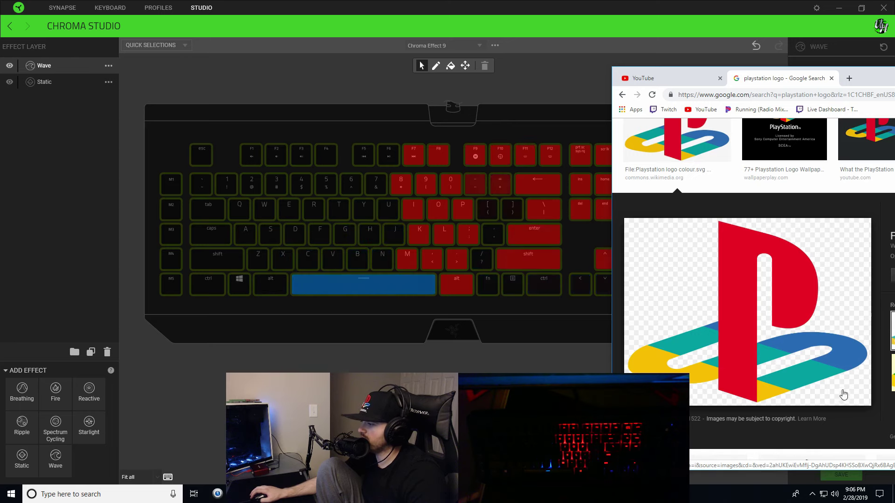
{"action": "left_click", "coordinate": [737, 28]}
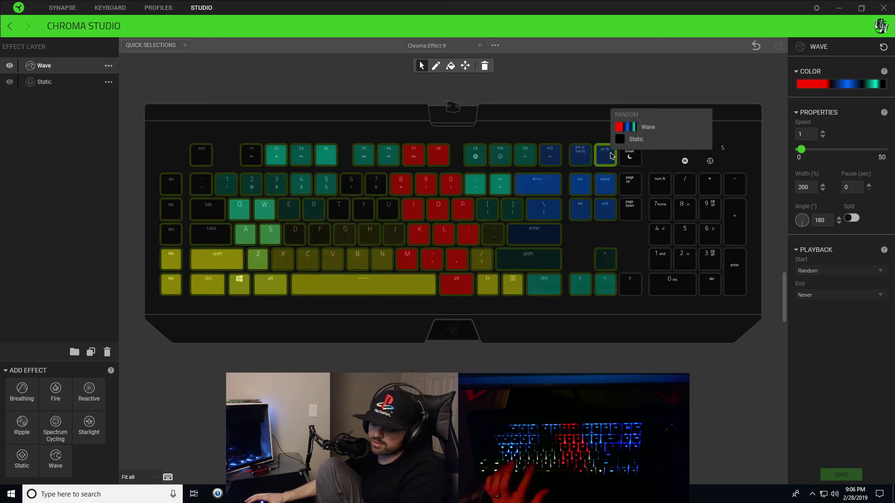
{"action": "left_click_drag", "start_coordinate": [639, 124], "coordinate": [693, 351]}
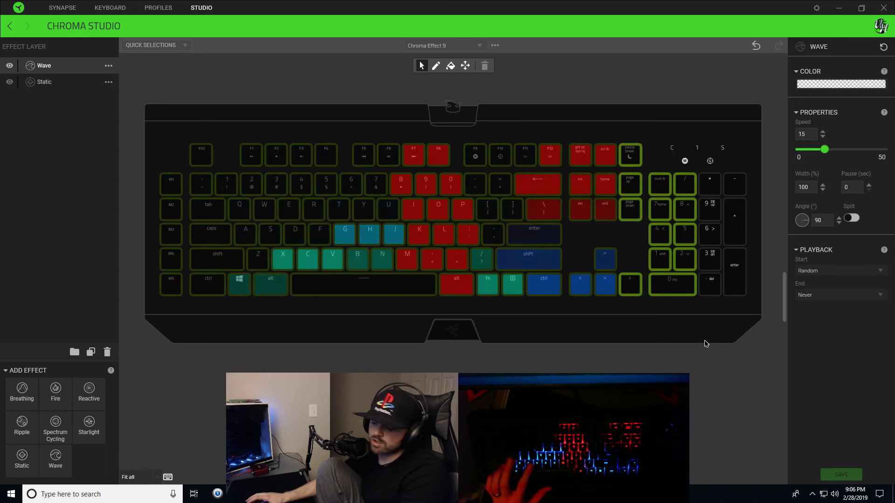
{"action": "left_click", "coordinate": [703, 345]}
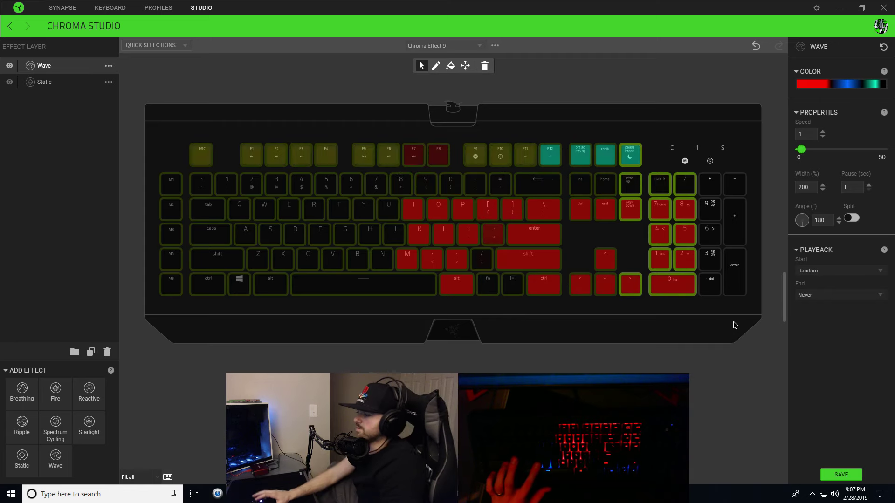
Delete the red stop from the selected keys' gradient and darken the near-black 120000 stop to pure black 000000
{"action": "left_click", "coordinate": [856, 82]}
{"action": "left_click", "coordinate": [817, 83]}
{"action": "left_click", "coordinate": [820, 82]}
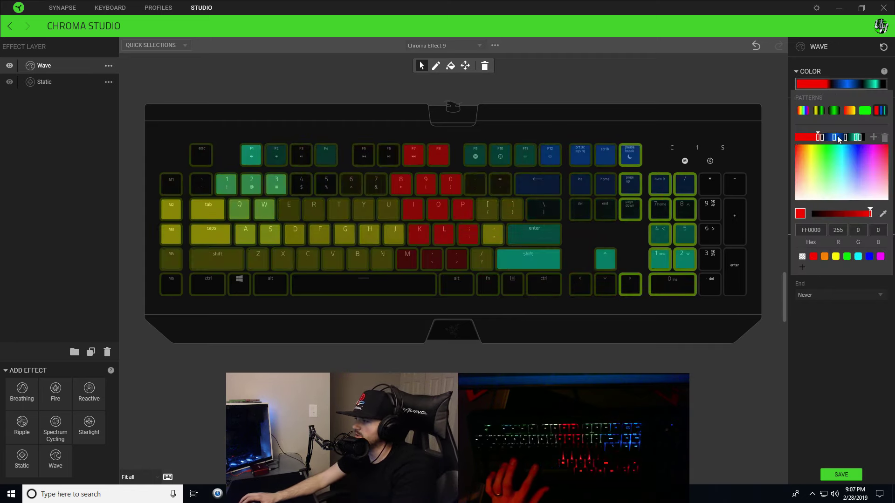
{"action": "left_click", "coordinate": [885, 139]}
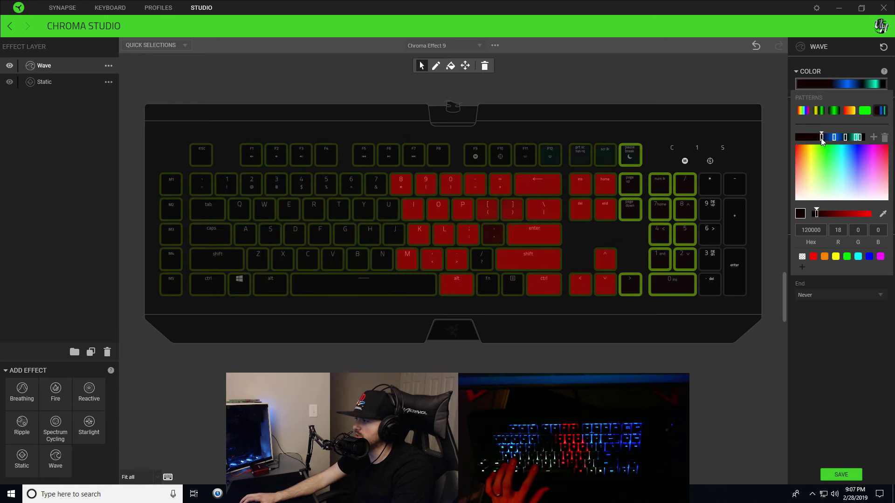
{"action": "left_click_drag", "start_coordinate": [817, 212], "coordinate": [806, 217]}
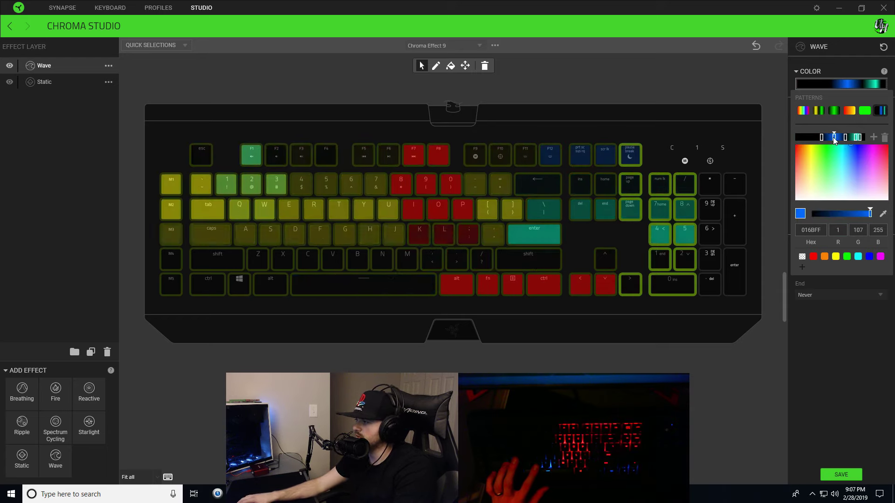
Widen the gradient's blue band by adding a second 016BFF stop and shifting the first blue and preceding black stops toward the start
{"action": "left_click_drag", "start_coordinate": [832, 138], "coordinate": [827, 139]}
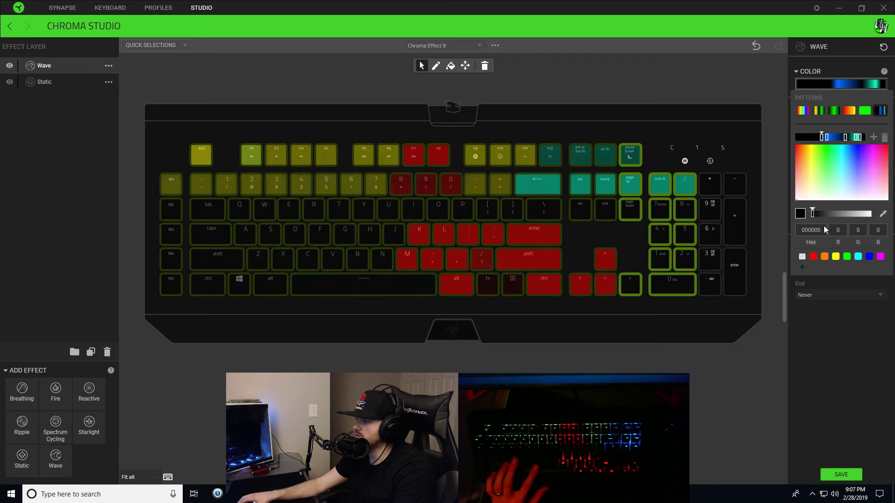
{"action": "left_click", "coordinate": [826, 136]}
{"action": "left_click", "coordinate": [815, 229]}
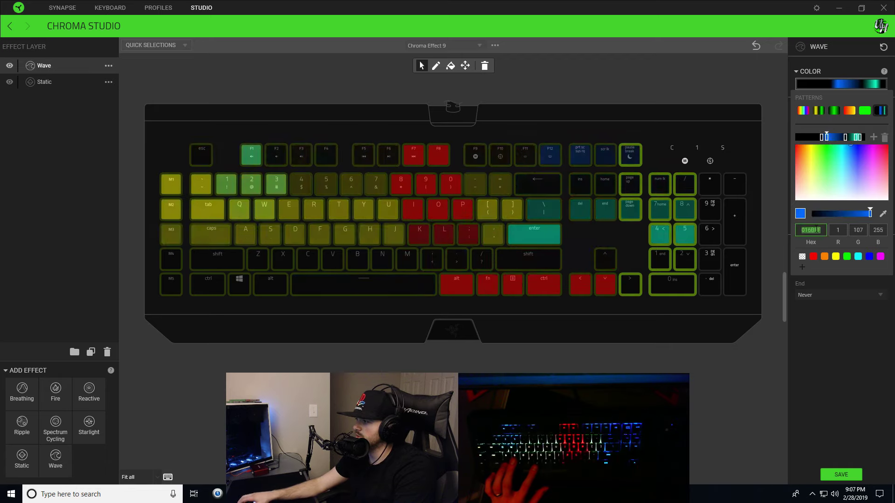
{"action": "left_click", "coordinate": [821, 137]}
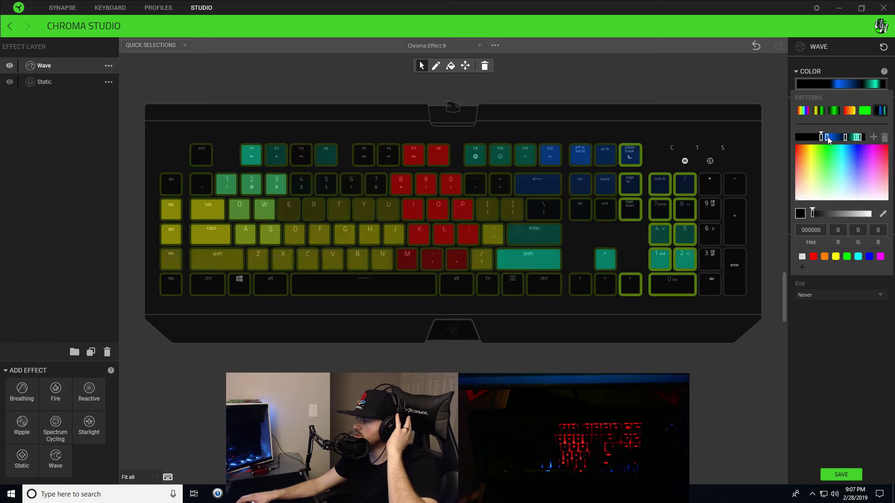
{"action": "left_click", "coordinate": [826, 136]}
{"action": "left_click", "coordinate": [875, 137]}
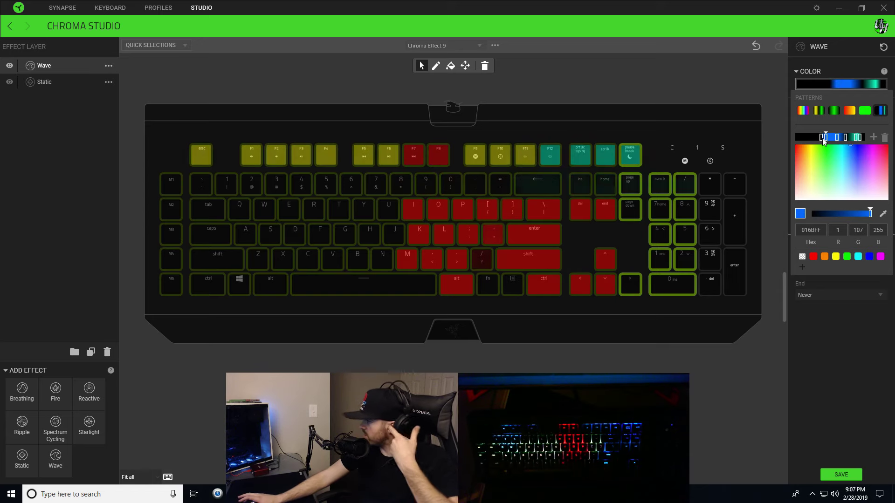
{"action": "left_click_drag", "start_coordinate": [820, 137], "coordinate": [822, 137]}
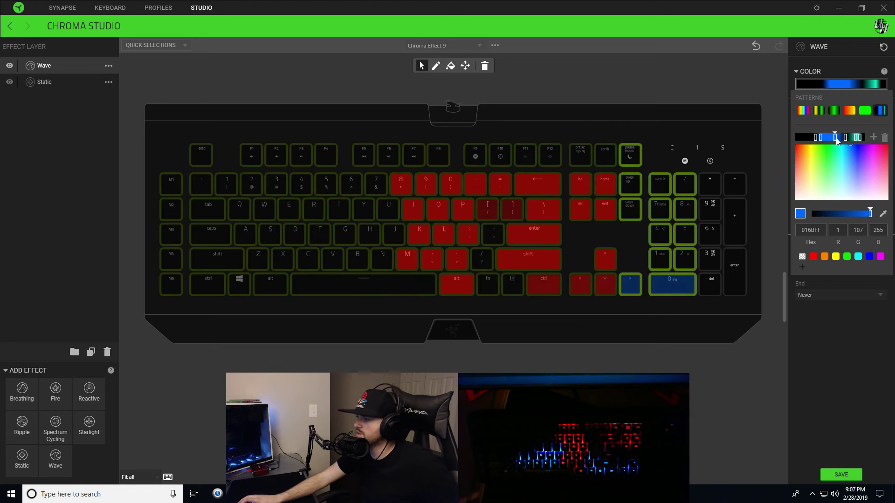
Separate the blue and teal bands with two black stops, shift the teal band toward the gradient's start, and save the effect
{"action": "key", "text": "alt+Tab"}
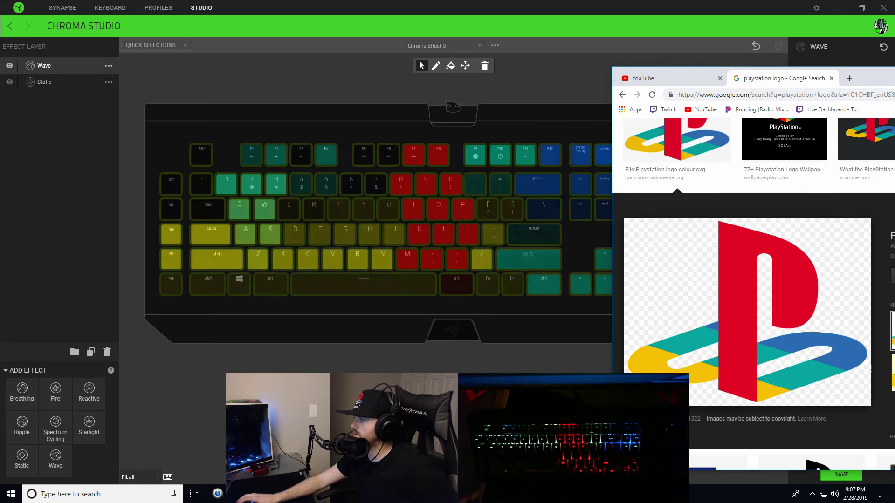
{"action": "key", "text": "alt+Tab"}
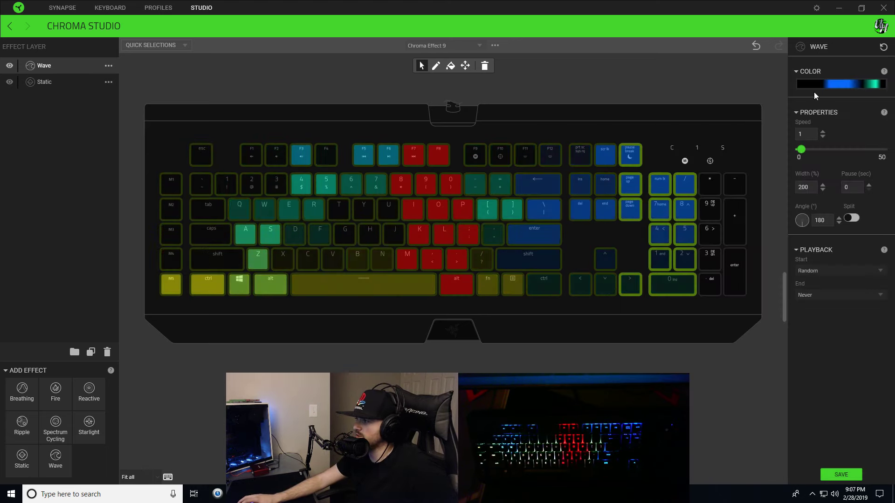
{"action": "left_click", "coordinate": [852, 84]}
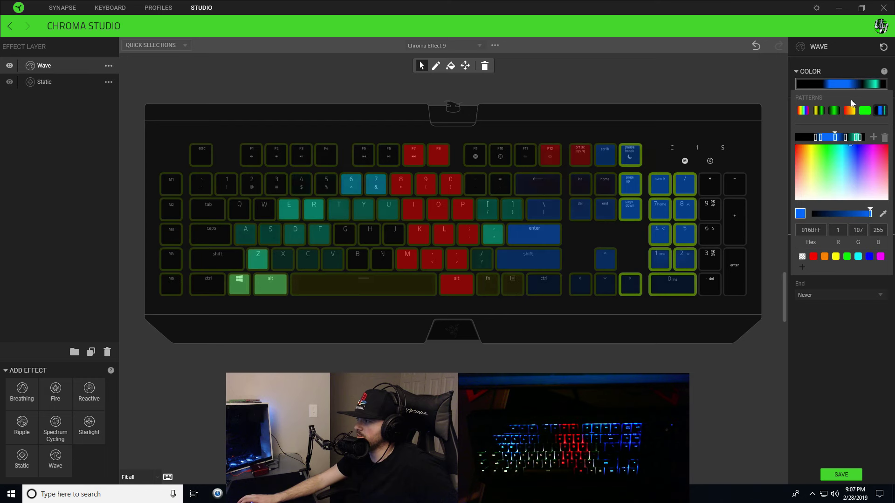
{"action": "left_click", "coordinate": [845, 137]}
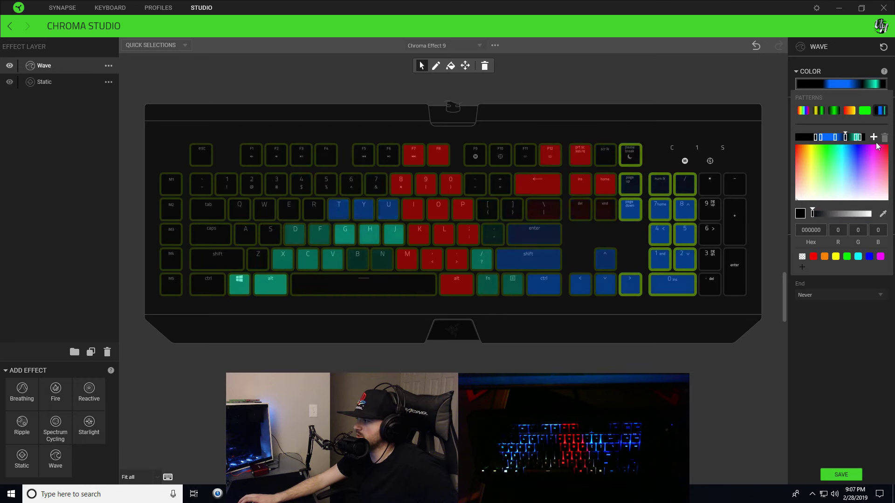
{"action": "left_click", "coordinate": [838, 138]}
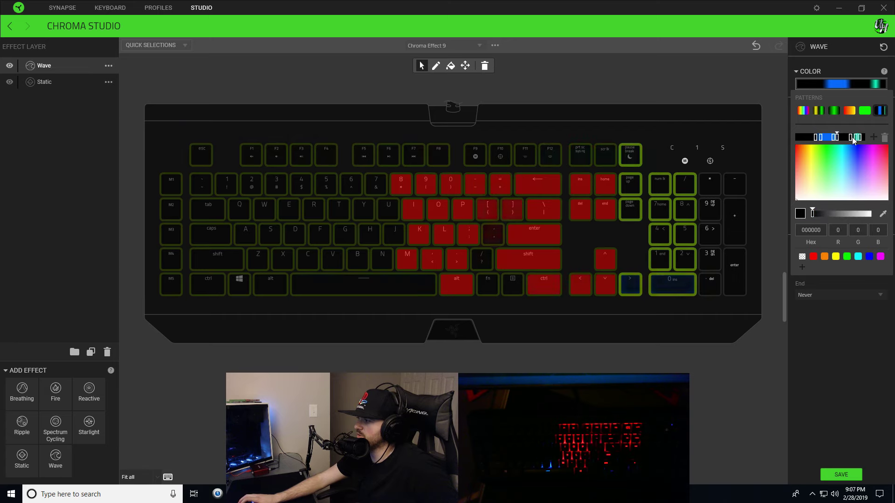
{"action": "left_click_drag", "start_coordinate": [855, 140], "coordinate": [850, 141]}
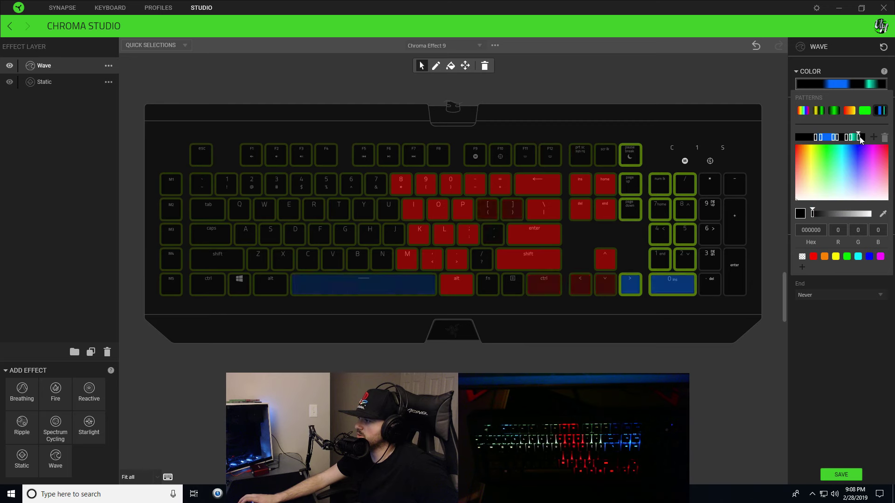
{"action": "left_click", "coordinate": [840, 474]}
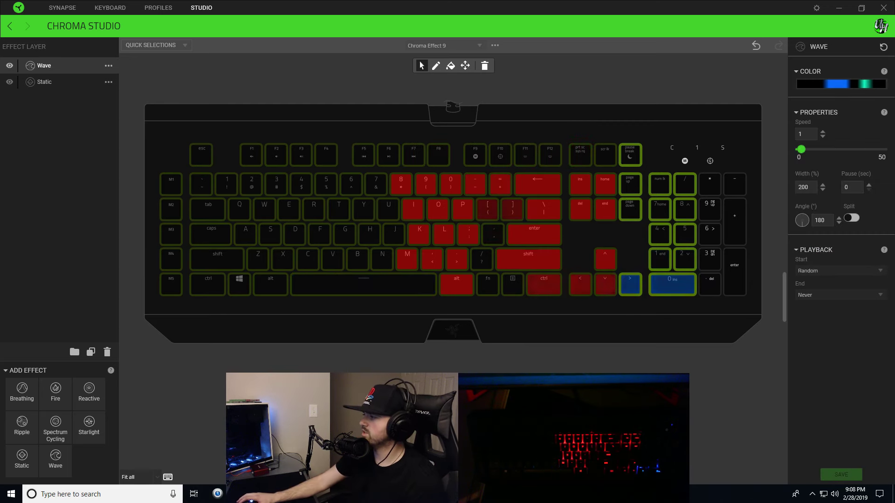
Consult the PlayStation logo image again and select the numpad's two outermost columns, from the asterisk and minus keys down to delete and enter
{"action": "key", "text": "alt+Tab"}
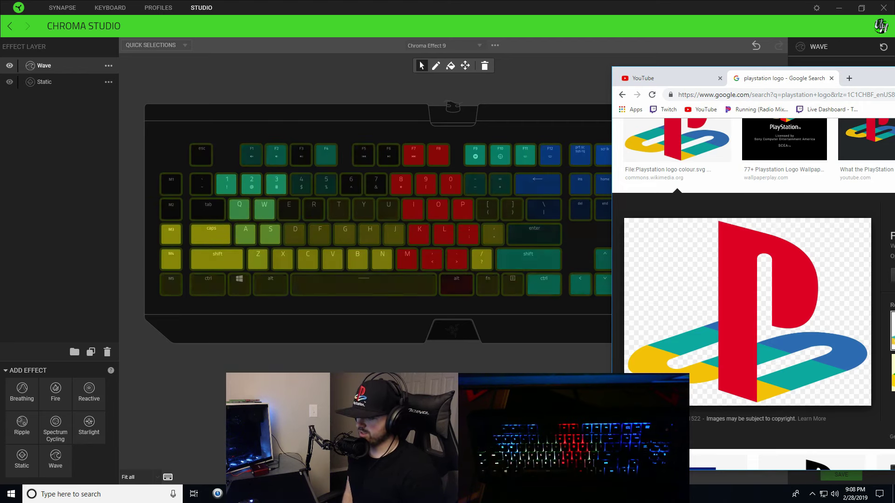
{"action": "key", "text": "alt+Tab"}
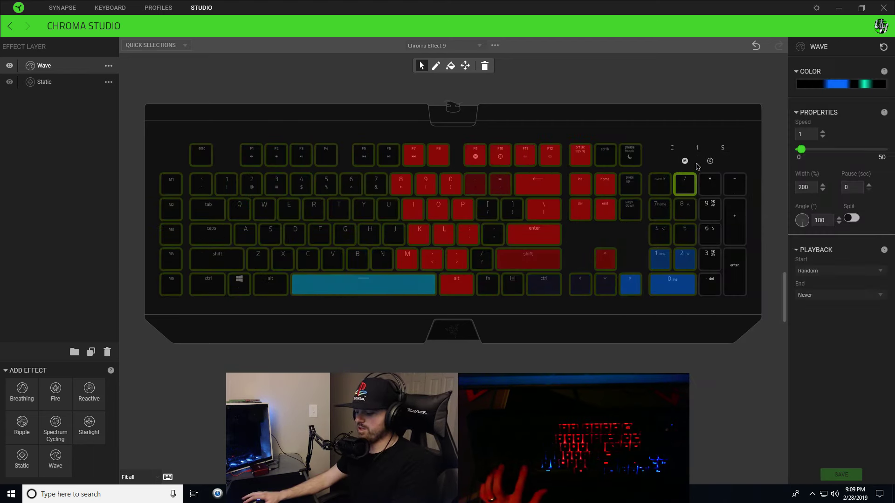
{"action": "left_click_drag", "start_coordinate": [706, 155], "coordinate": [750, 336]}
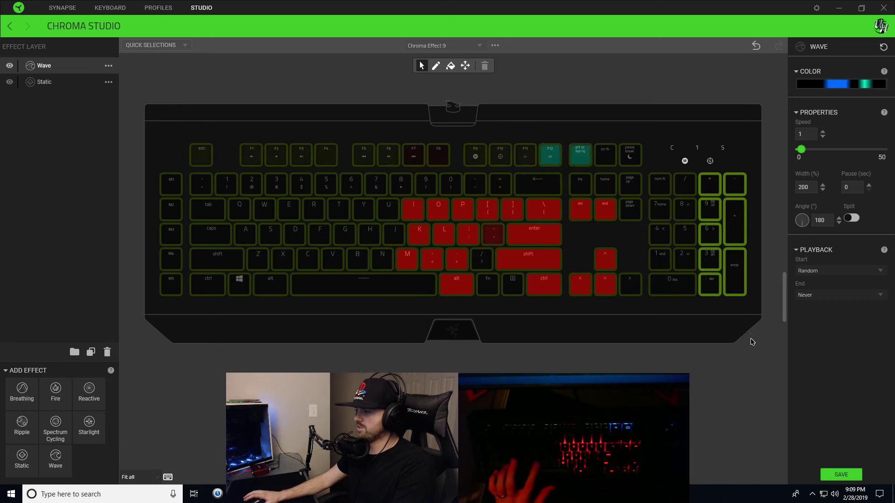
Delete the two black stops between the blue and teal bands and the teal 01FFC5 stop from the outer numpad keys' gradient
{"action": "left_click", "coordinate": [846, 84]}
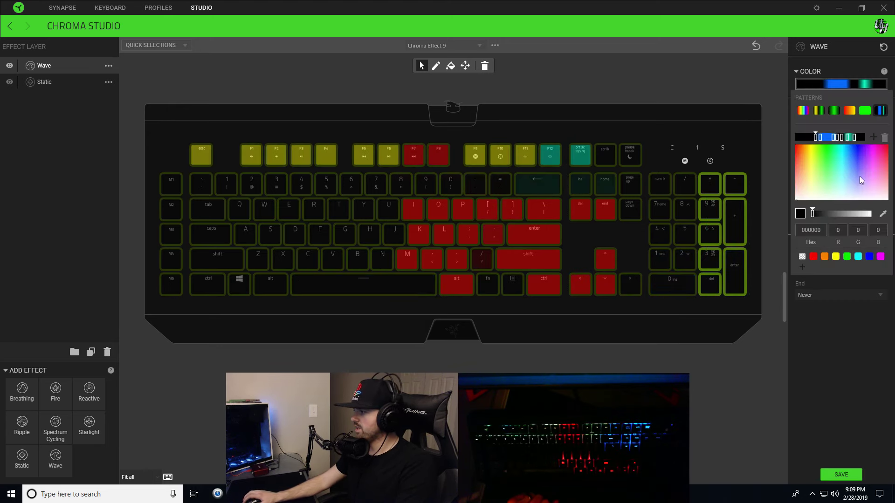
{"action": "left_click", "coordinate": [841, 139]}
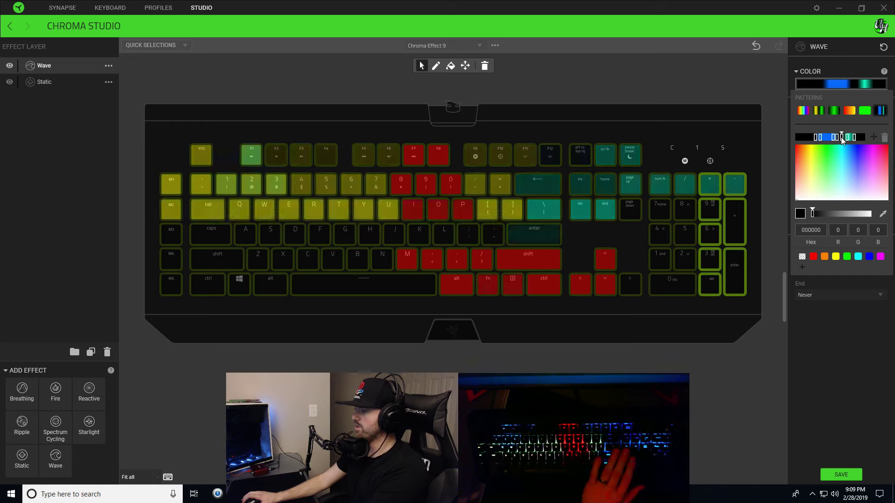
{"action": "left_click", "coordinate": [884, 138]}
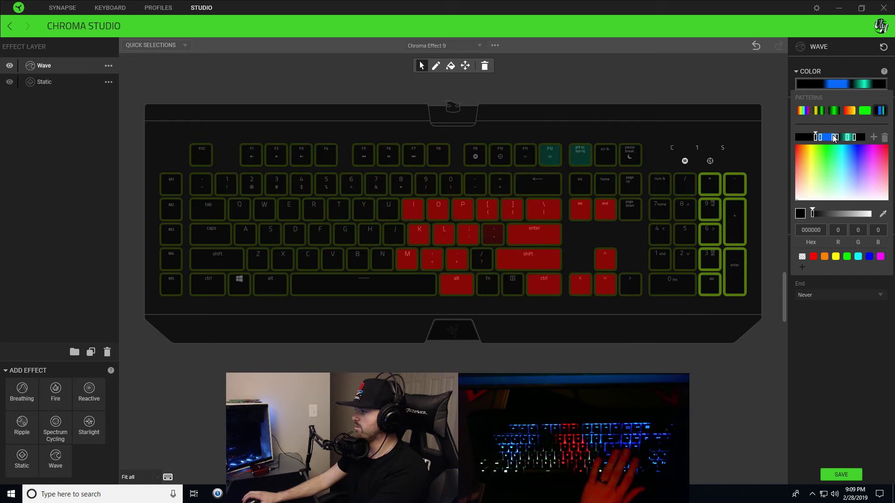
{"action": "left_click", "coordinate": [883, 138]}
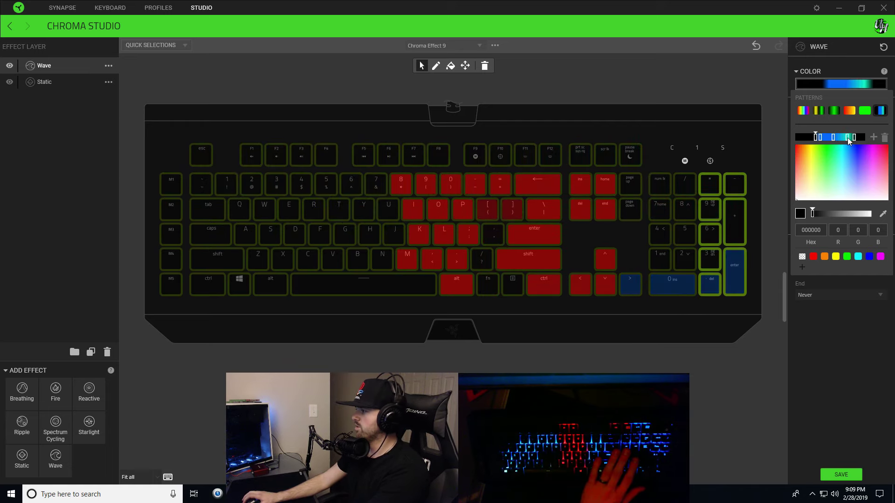
{"action": "left_click", "coordinate": [884, 138]}
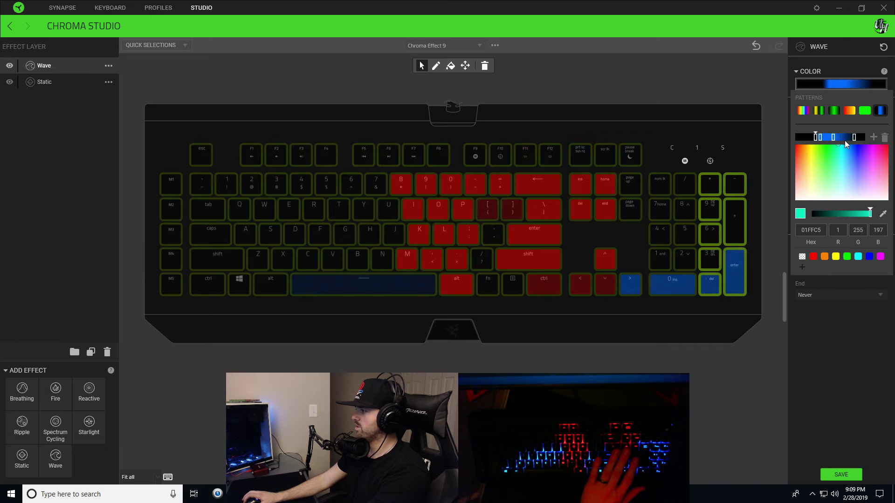
Shift the outer numpad keys' blue band and its preceding black stop toward the gradient's end, and save the effect
{"action": "left_click_drag", "start_coordinate": [843, 137], "coordinate": [833, 138]}
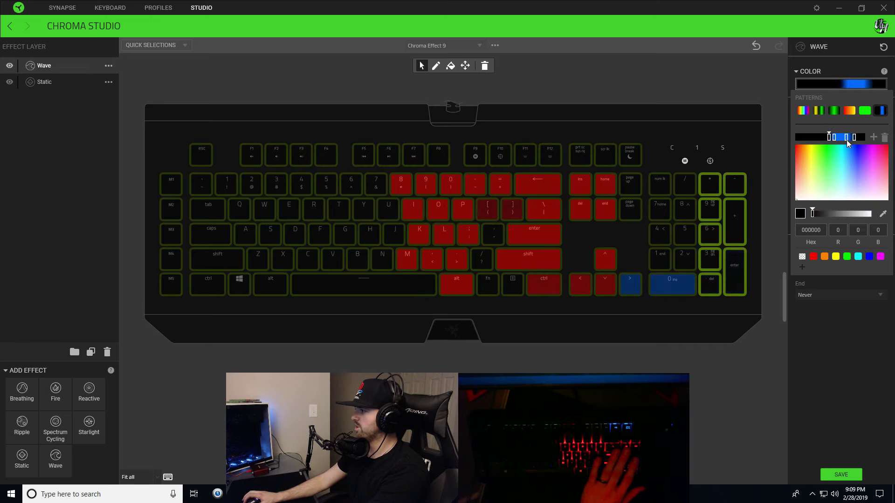
{"action": "left_click", "coordinate": [832, 137]}
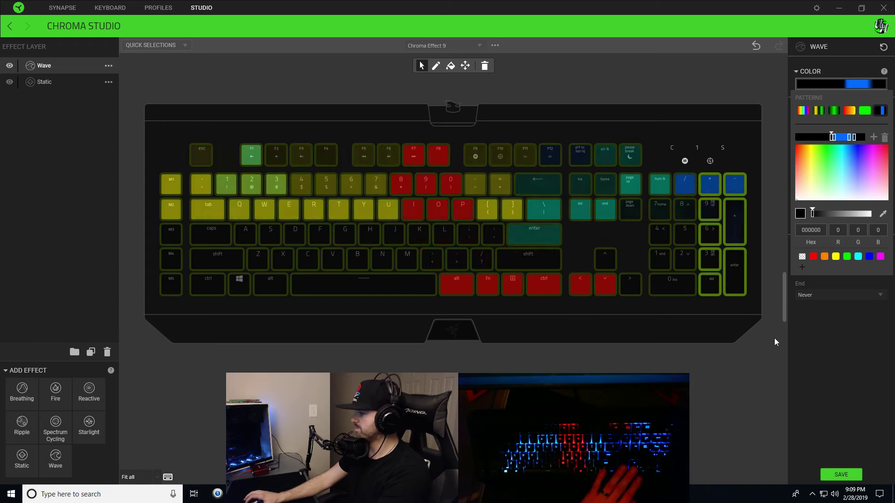
{"action": "left_click", "coordinate": [852, 475]}
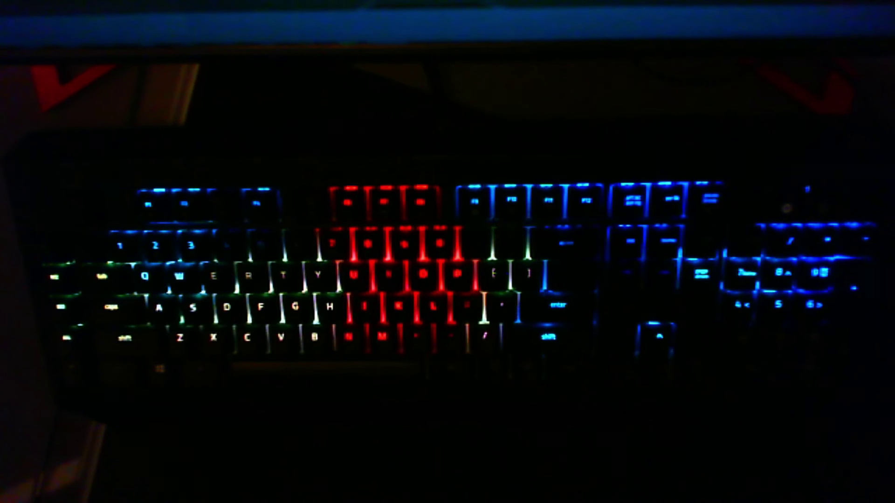